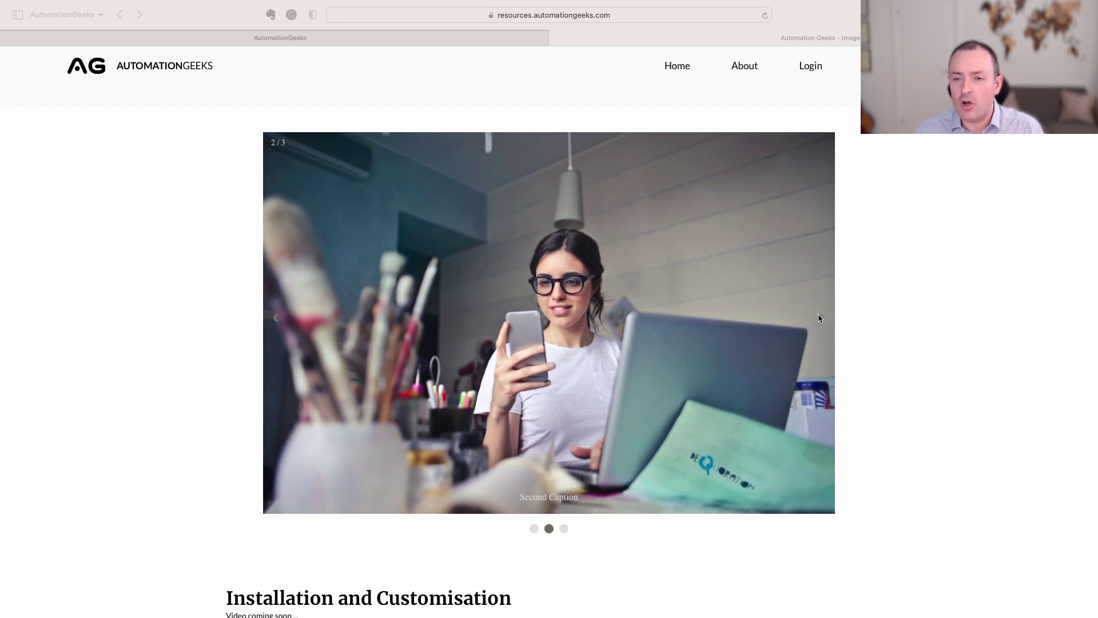
- Test the Automation Geeks slider's arrows and dots, ending on the 'First caption' slide
left_click(819, 320)
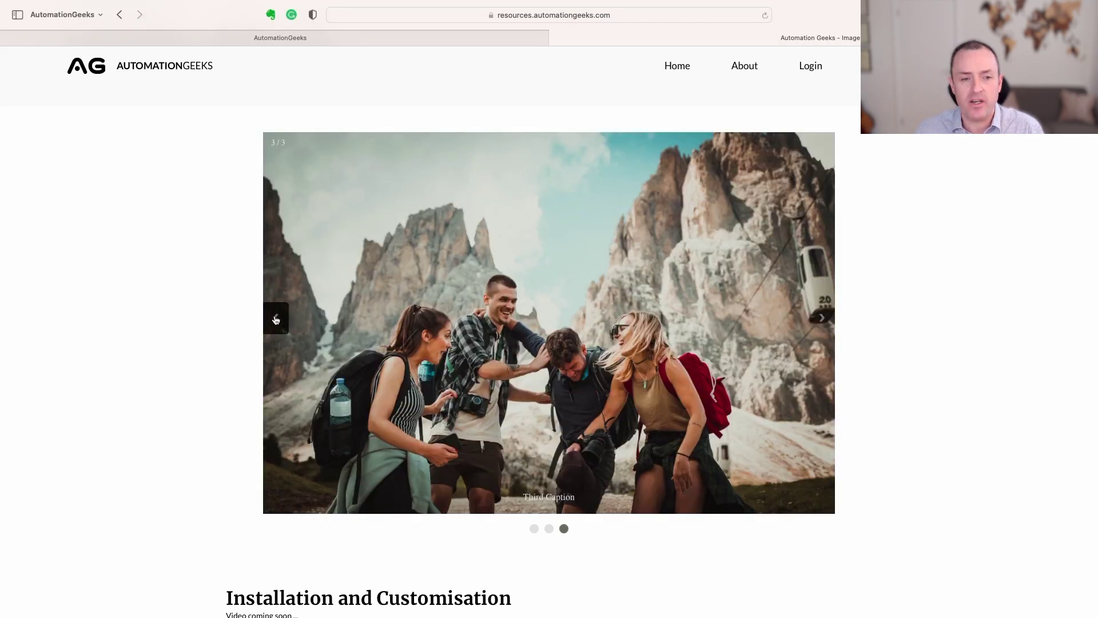
left_click(275, 319)
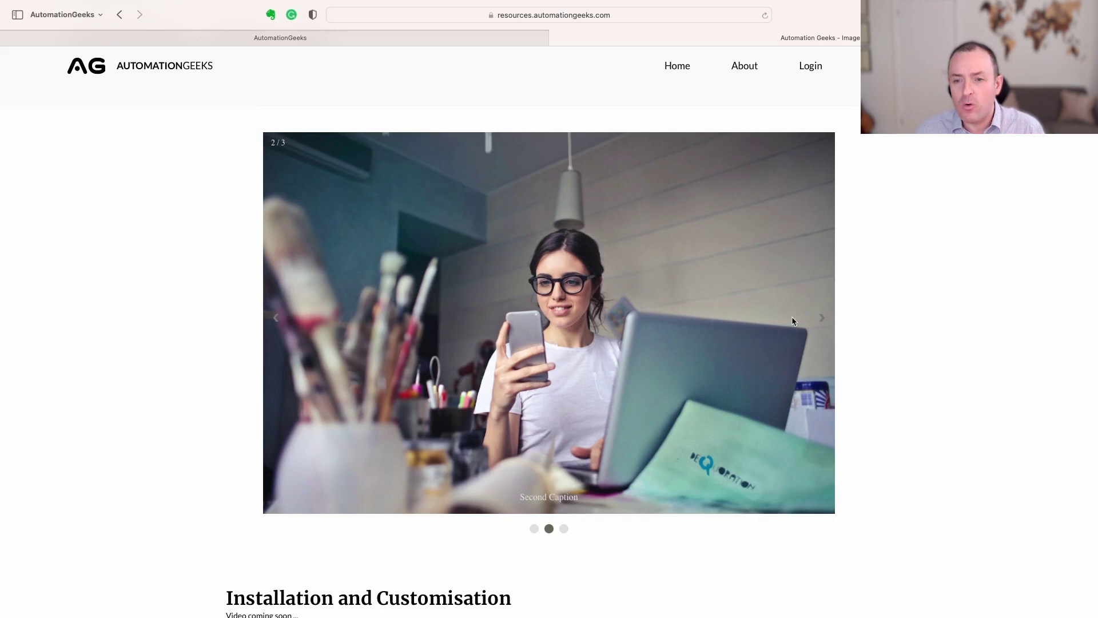
left_click(822, 318)
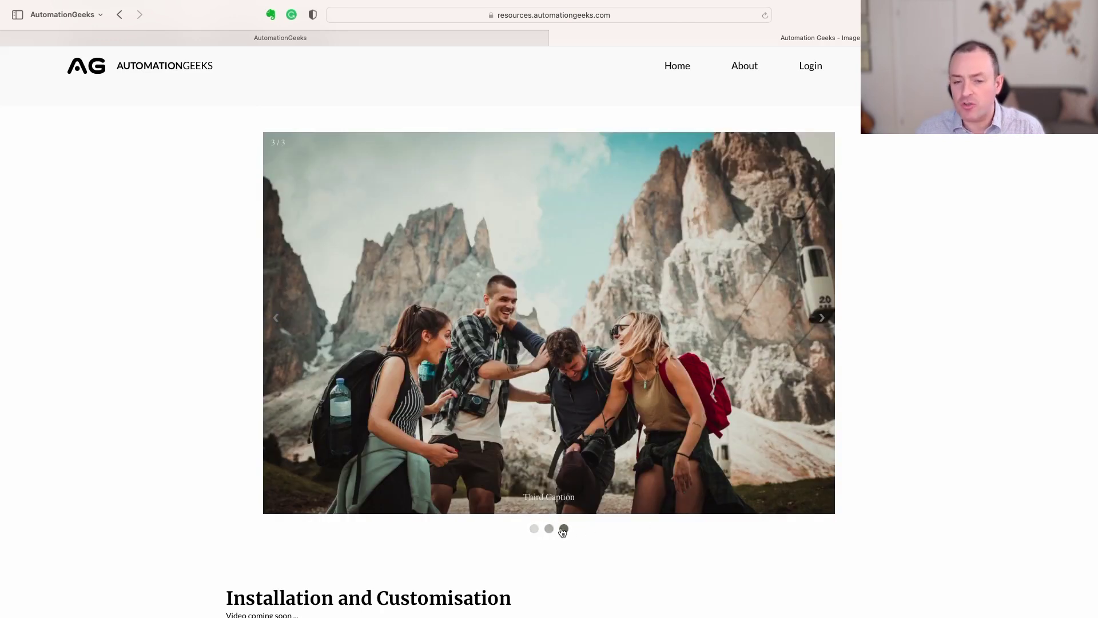
left_click(534, 529)
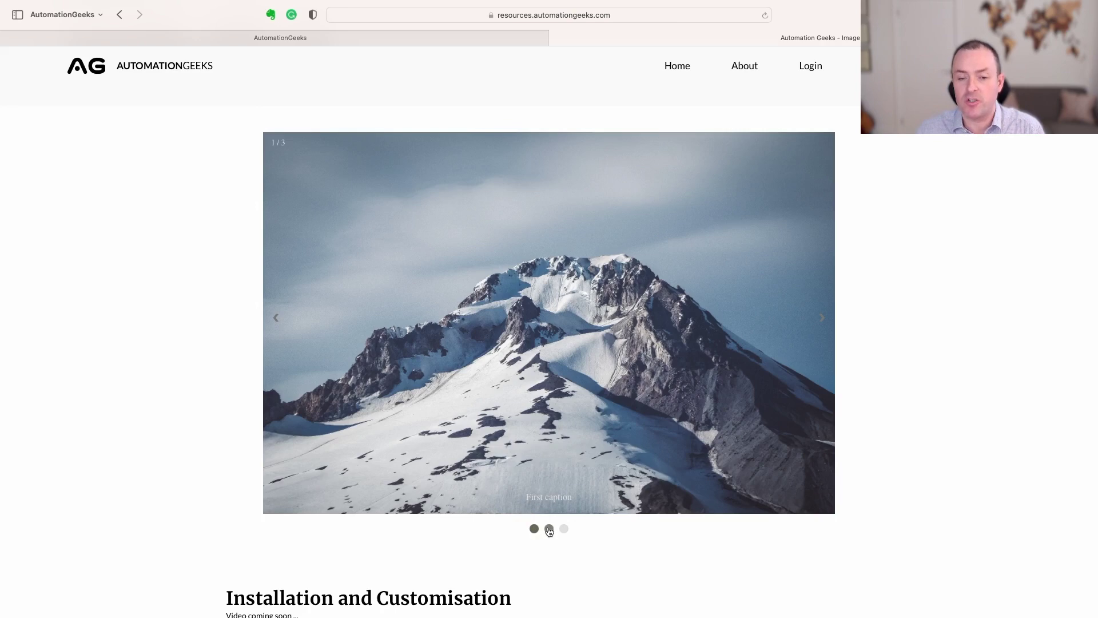
left_click(549, 529)
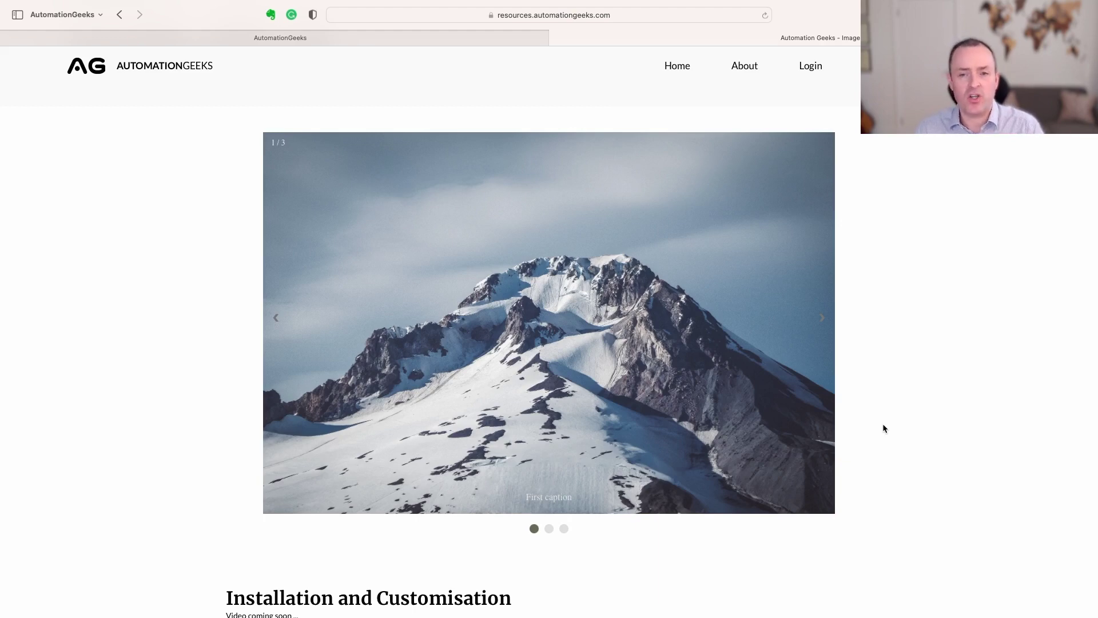
- Scroll down to the Code section and select the slideshow code in the CodePen HTML pane
scroll(883, 428, "down", 5)
scroll(894, 434, "up", 5)
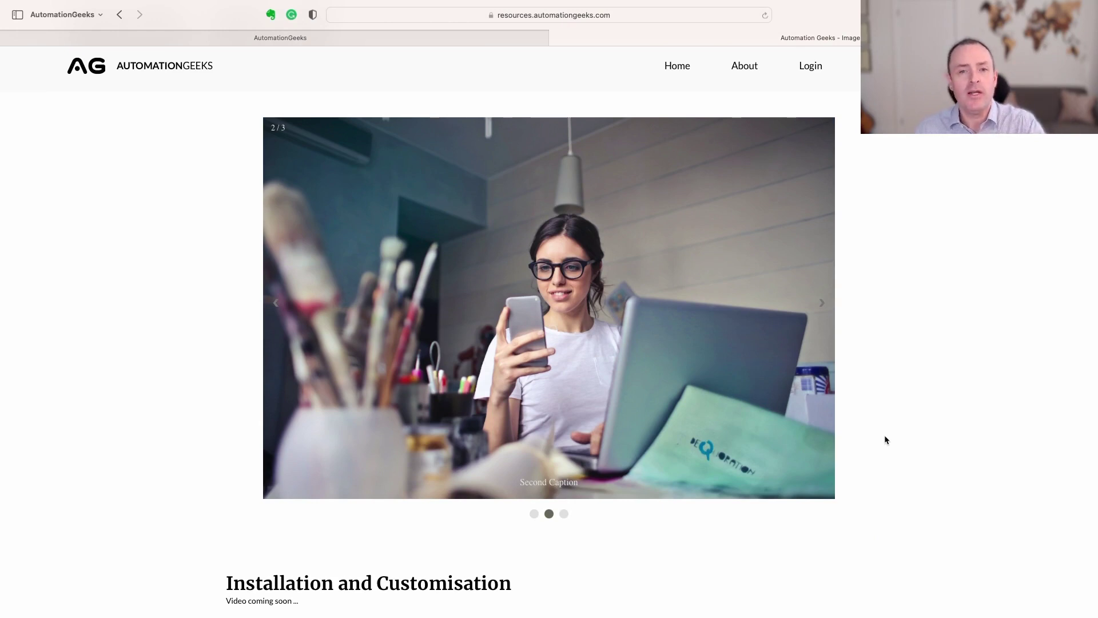
scroll(884, 435, "down", 6)
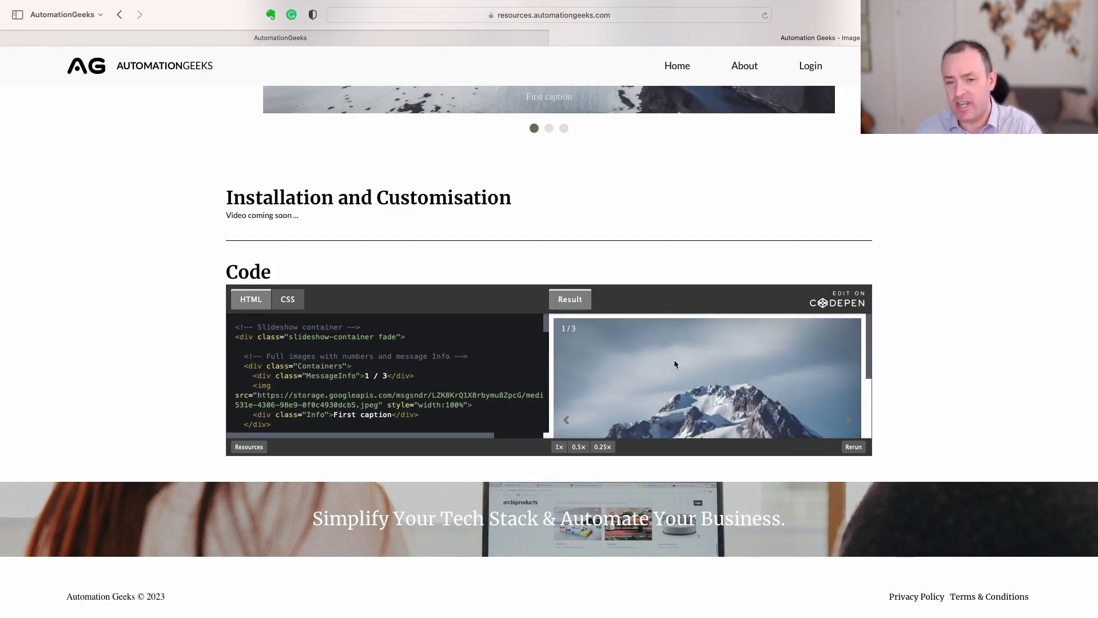
scroll(678, 363, "down", 2)
scroll(679, 366, "up", 2)
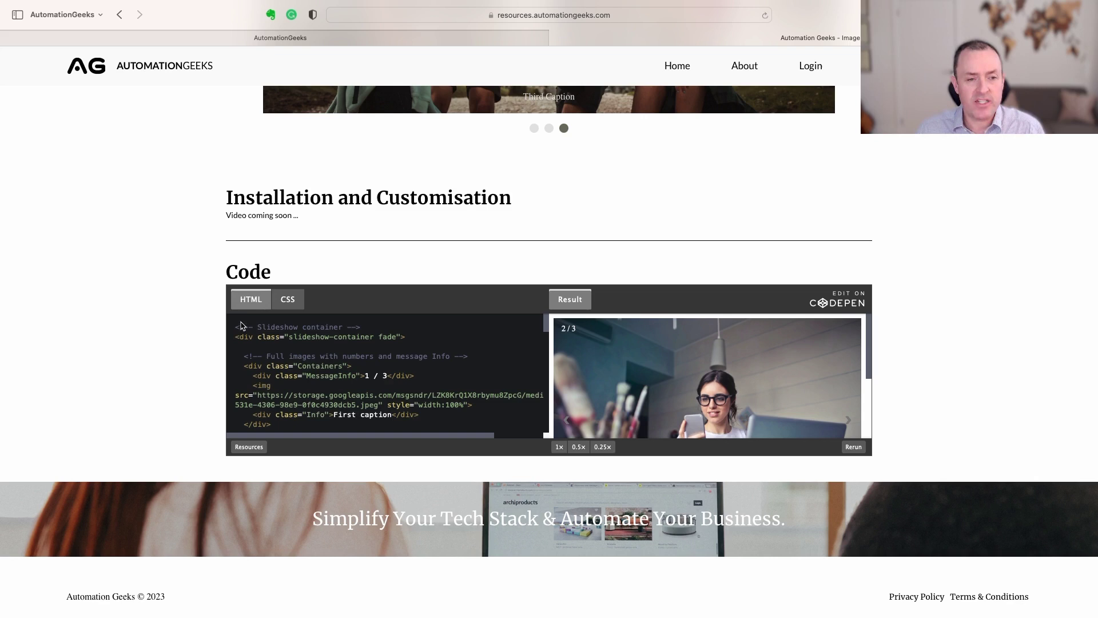
left_click_drag(235, 327, 342, 400)
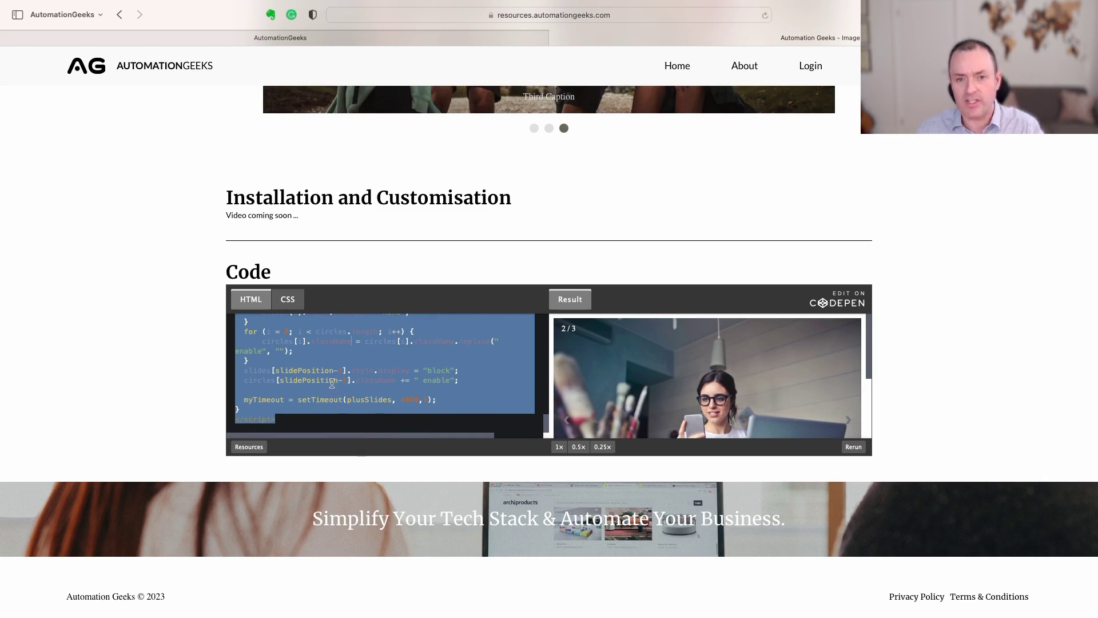
- Add a page named 'Demo' to the HighLevel website and start it from a blank canvas
left_click(300, 40)
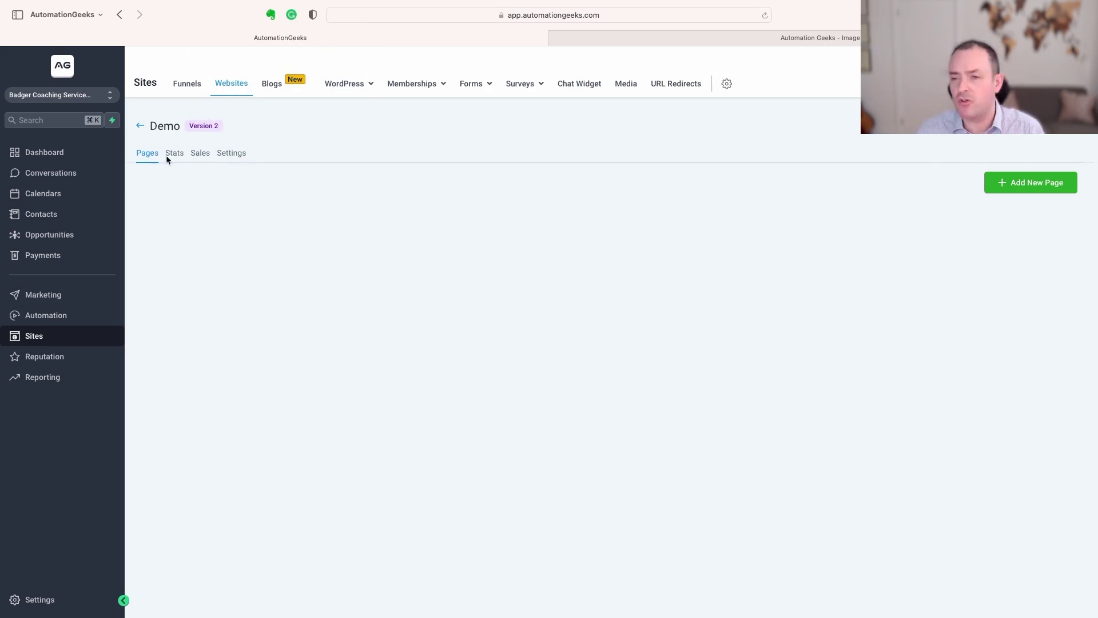
left_click(1024, 186)
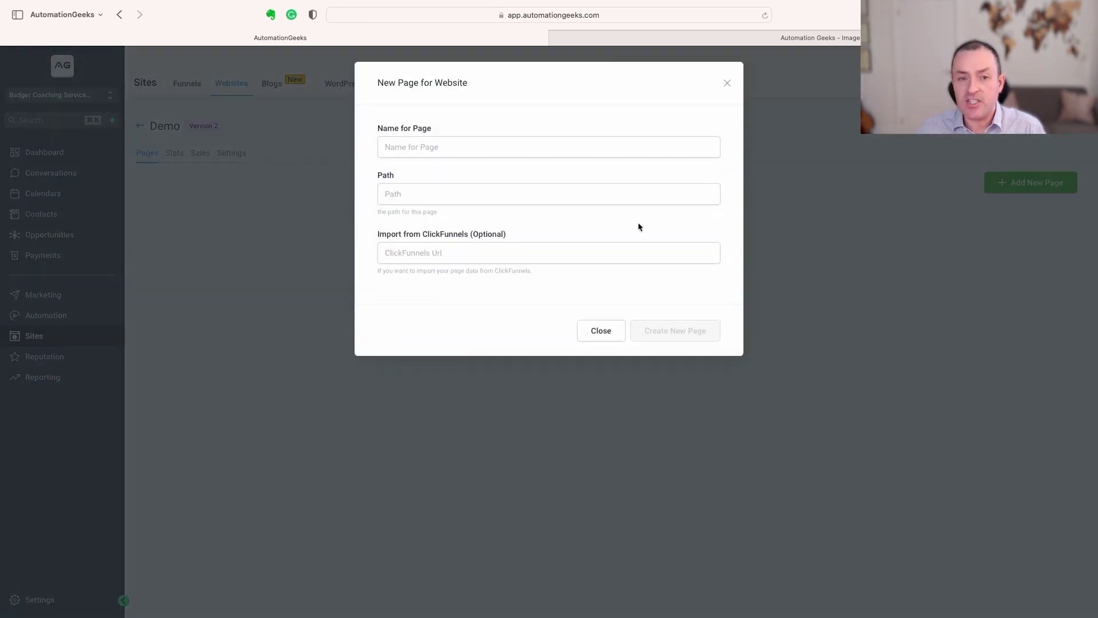
left_click(449, 144)
type("Dem")
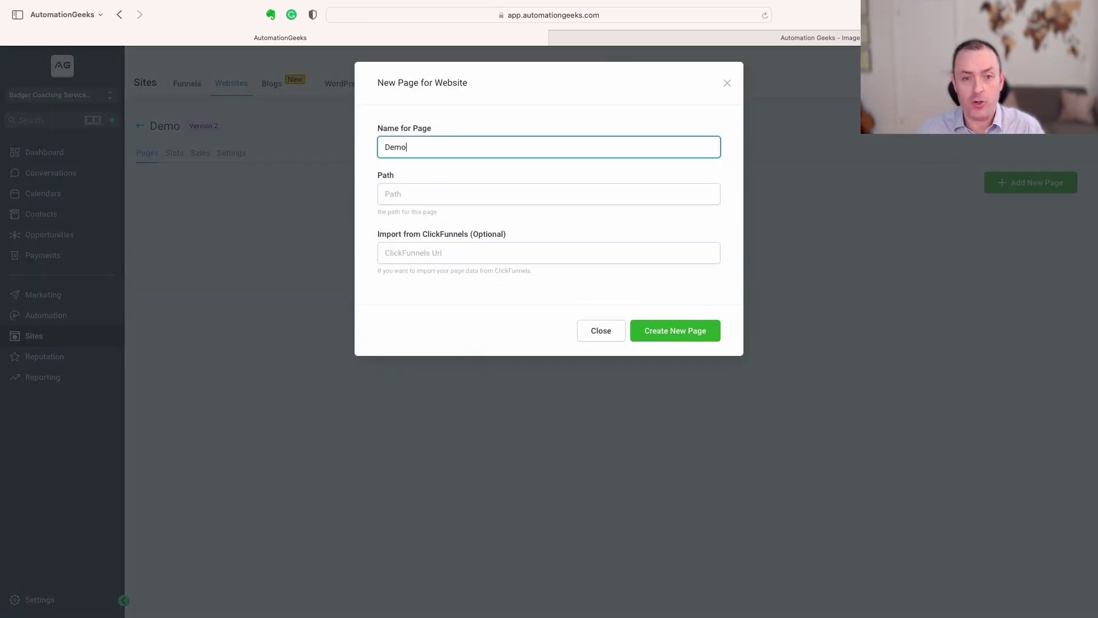
type("o")
left_click(675, 332)
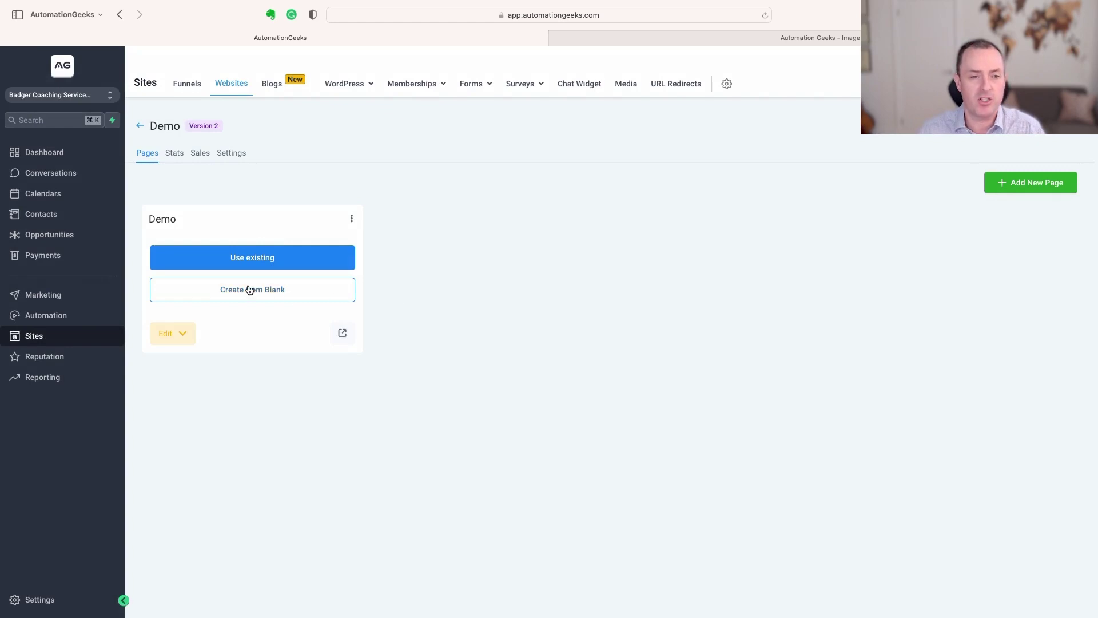
left_click(246, 290)
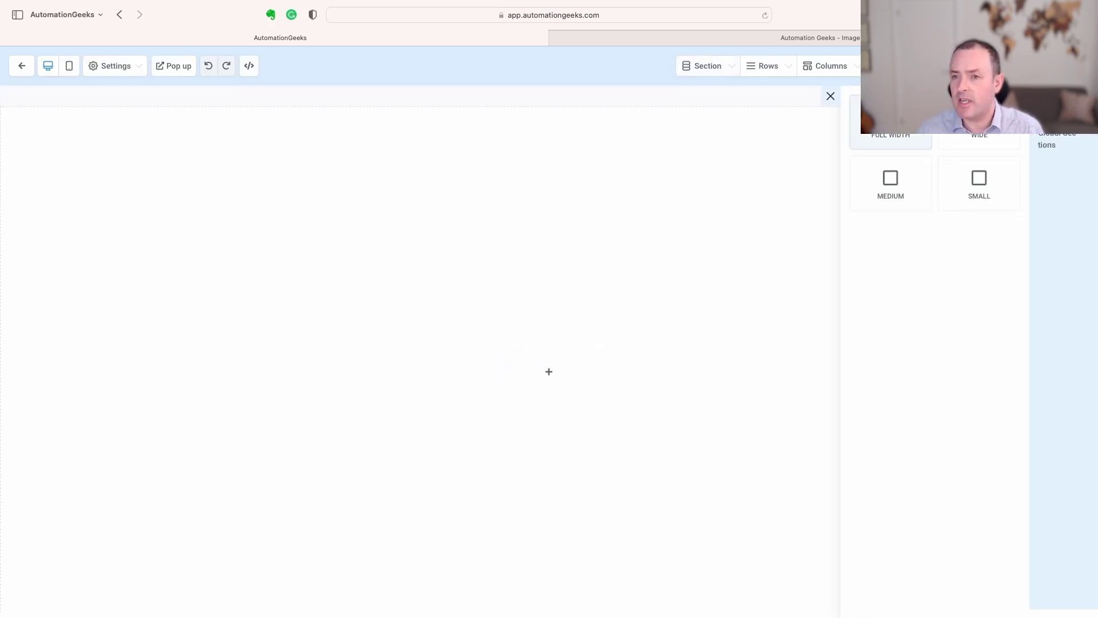
- Add a Full Width section with a 1 Column row holding a Custom JS/HTML element
left_click(849, 129)
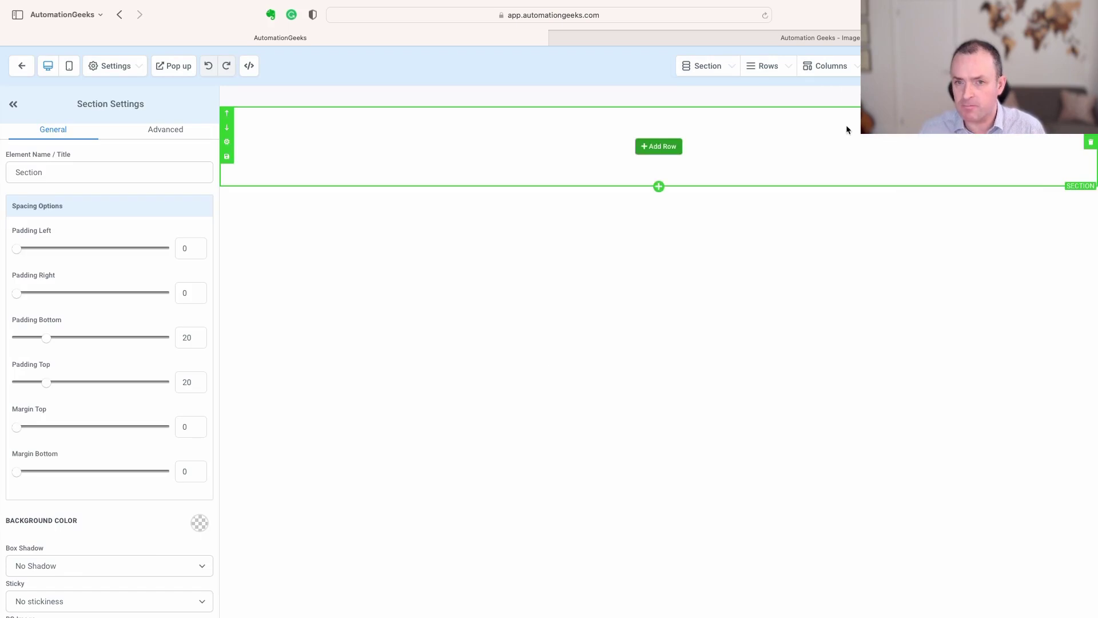
left_click(659, 146)
left_click(963, 157)
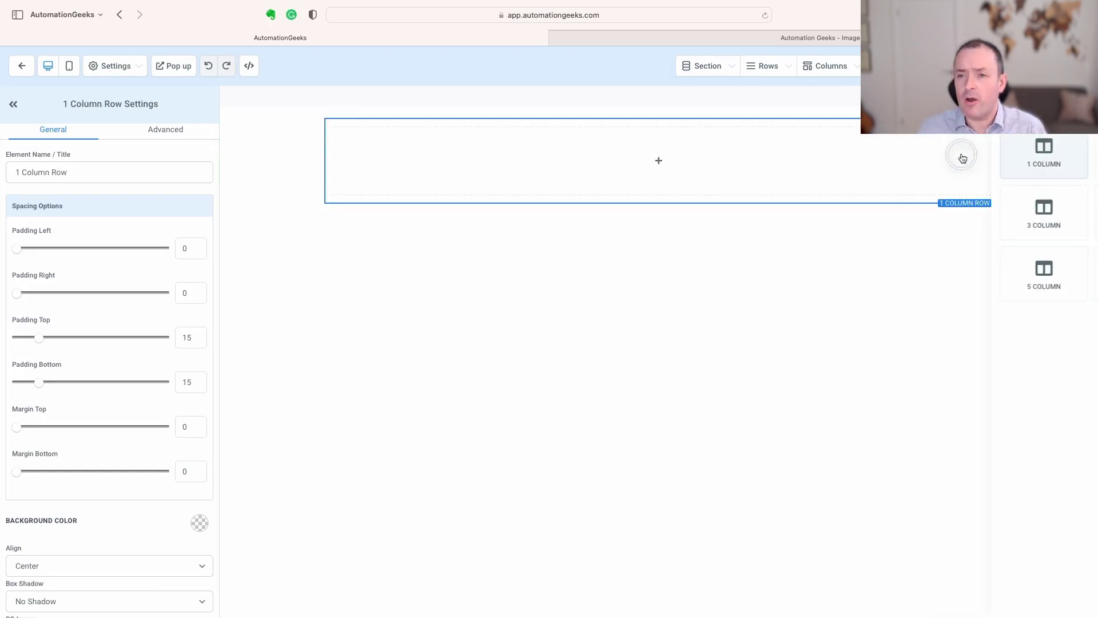
mouse_move(666, 168)
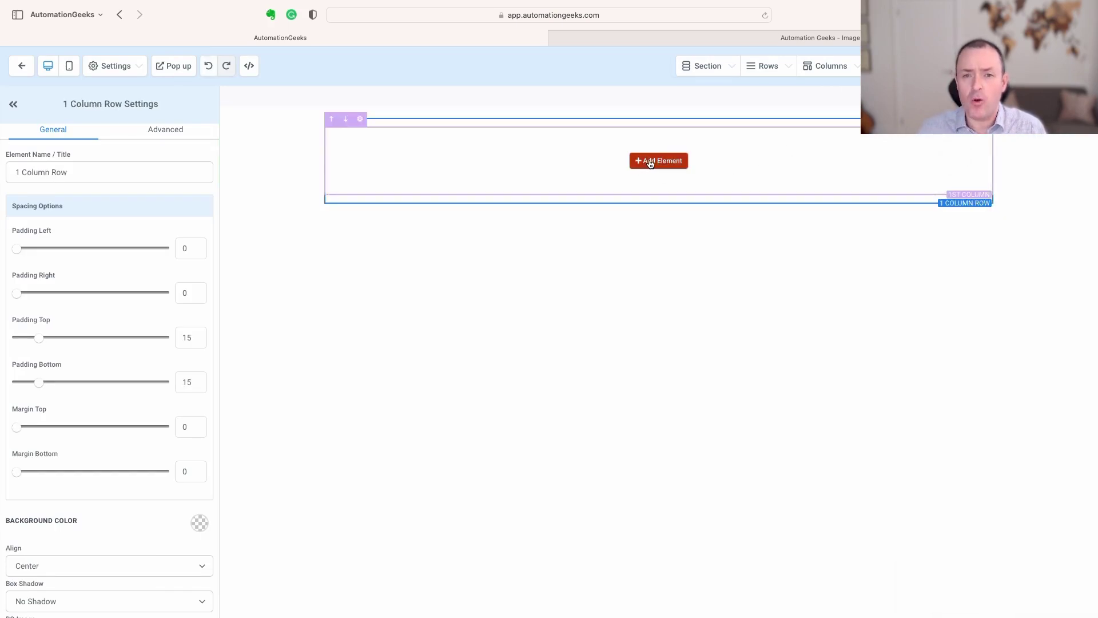
left_click(651, 163)
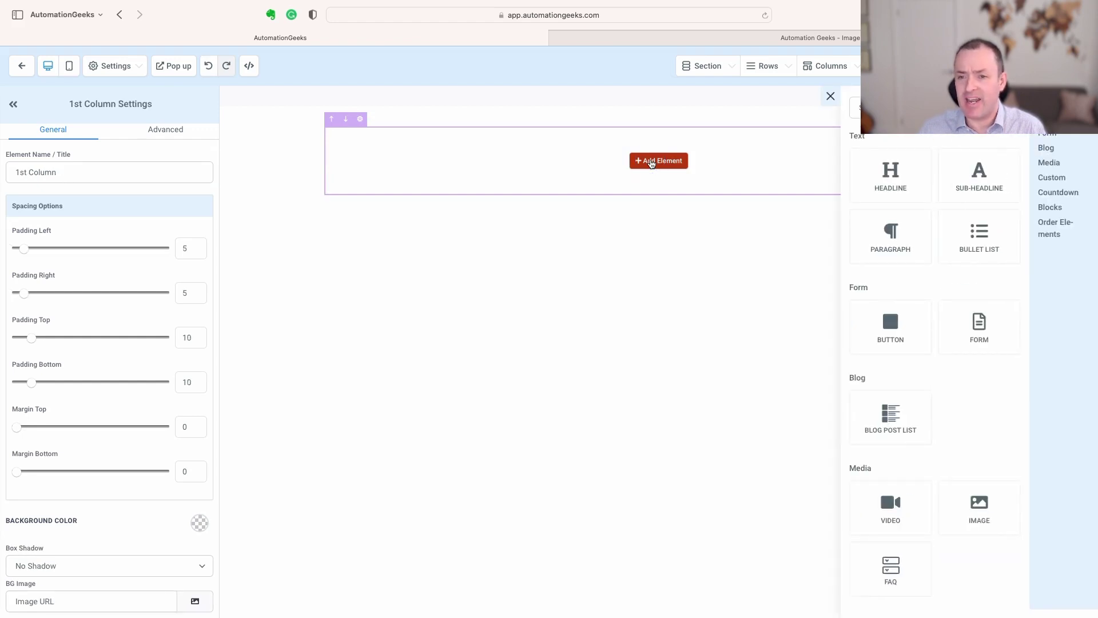
scroll(890, 332, "down", 5)
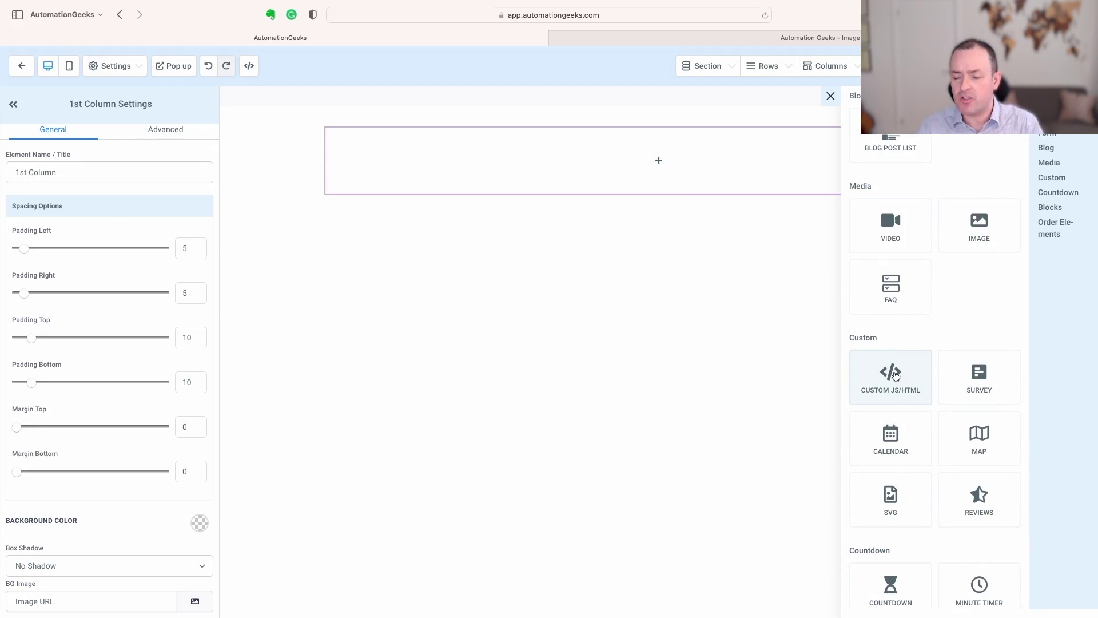
left_click(888, 375)
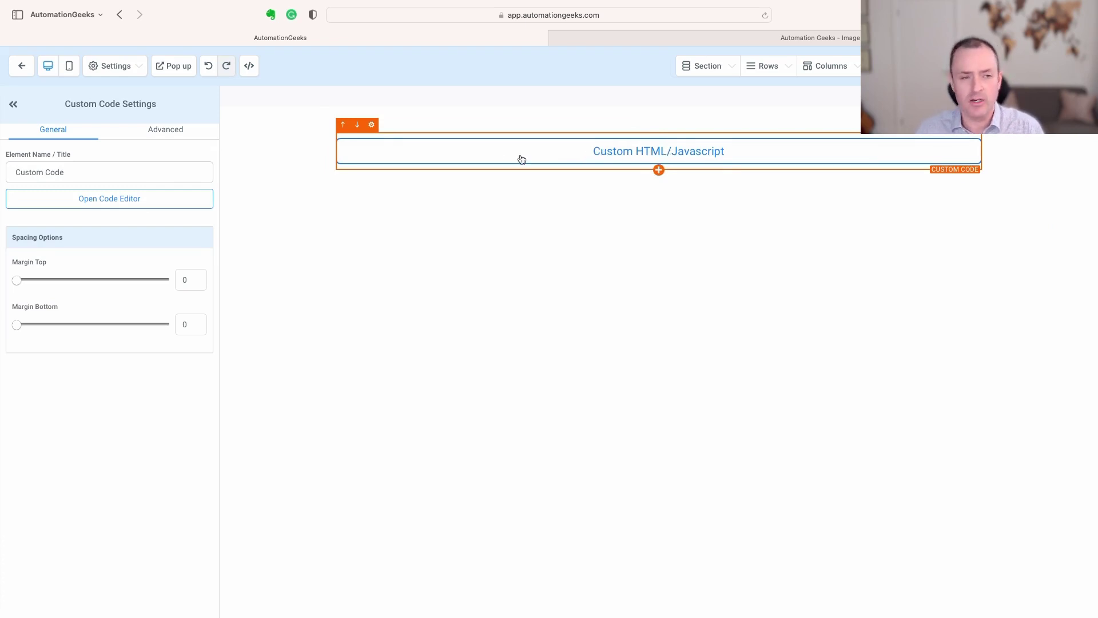
- Paste the slideshow HTML and script into the Custom Code editor, review it, and save
left_click(103, 204)
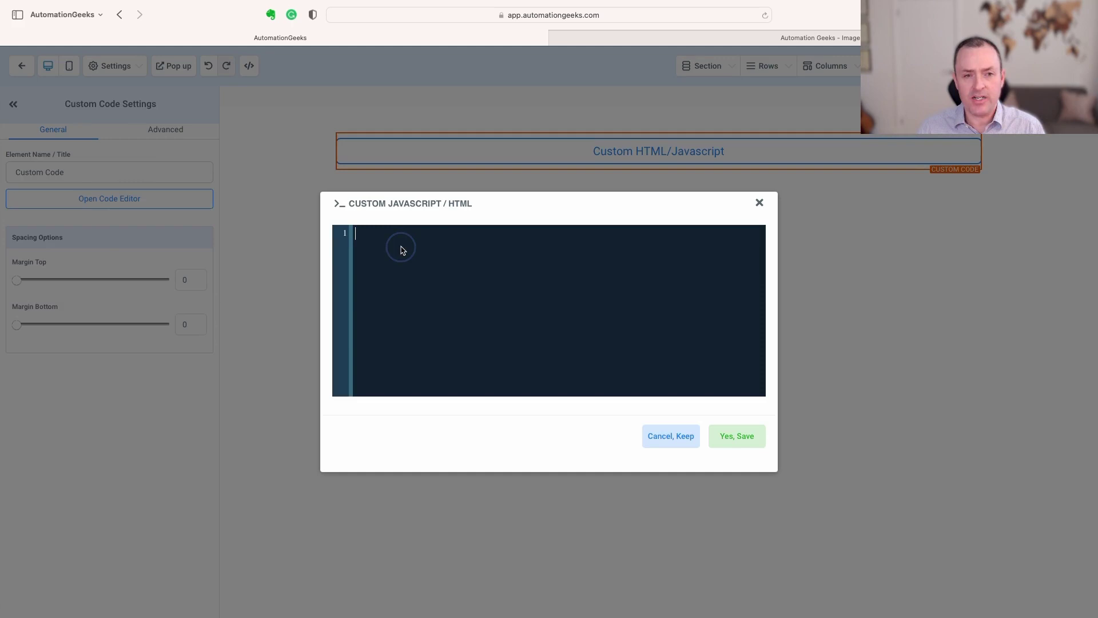
key("super+v")
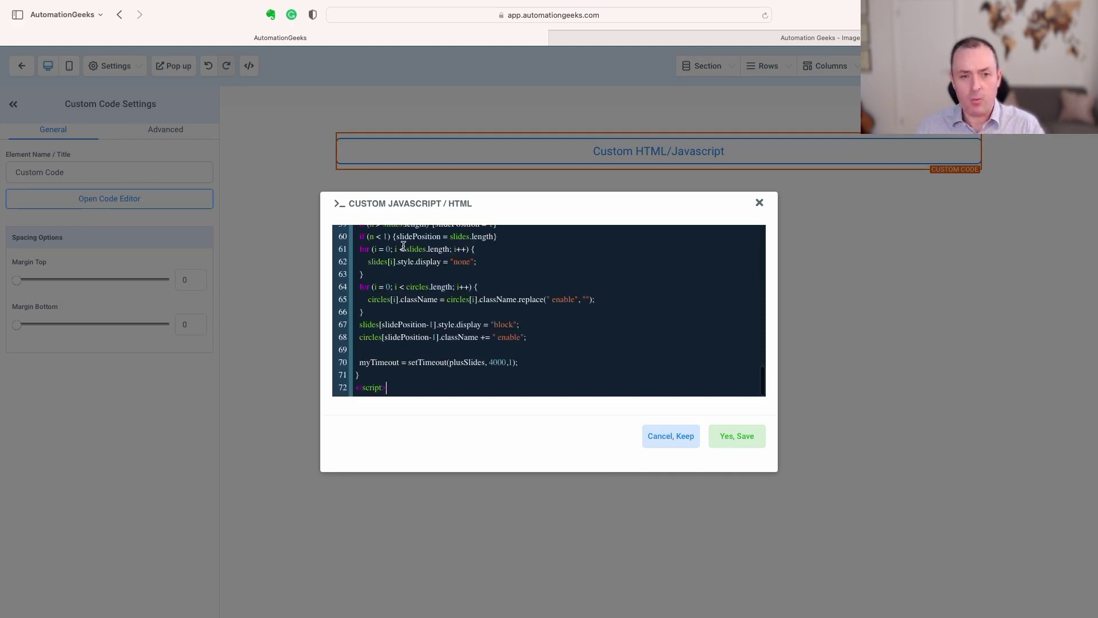
scroll(536, 300, "up", 10)
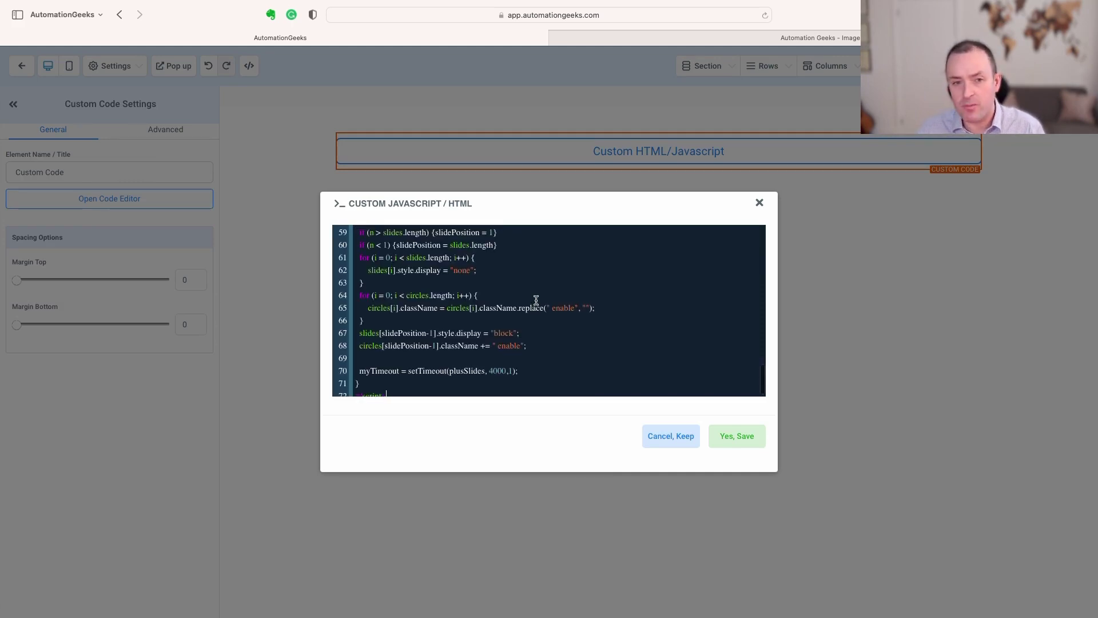
scroll(536, 300, "up", 10)
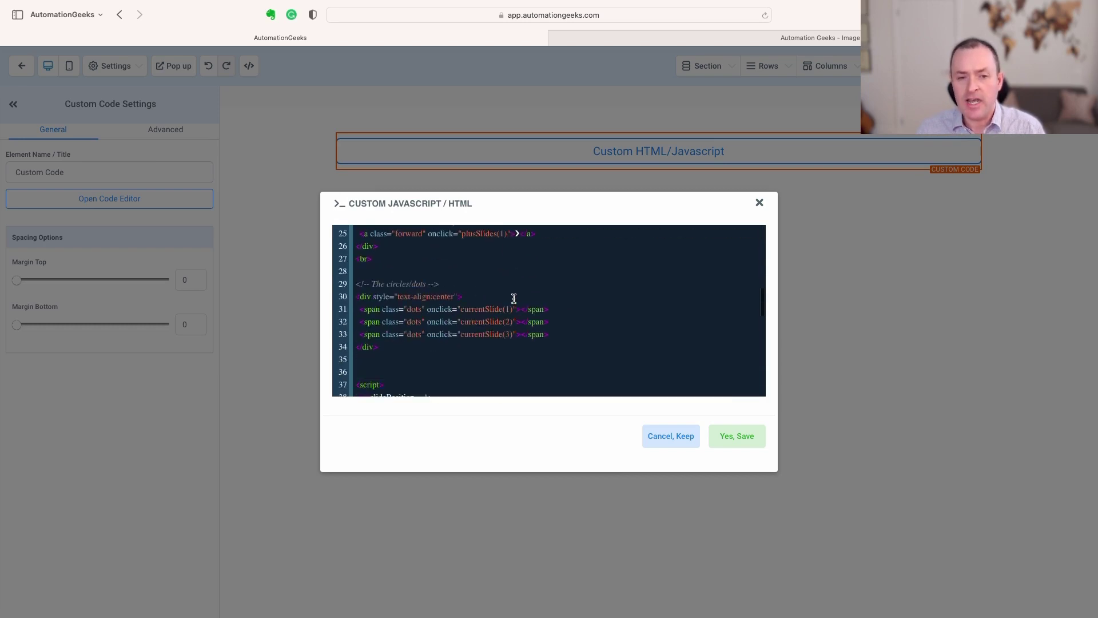
scroll(513, 298, "down", 10)
scroll(514, 299, "up", 20)
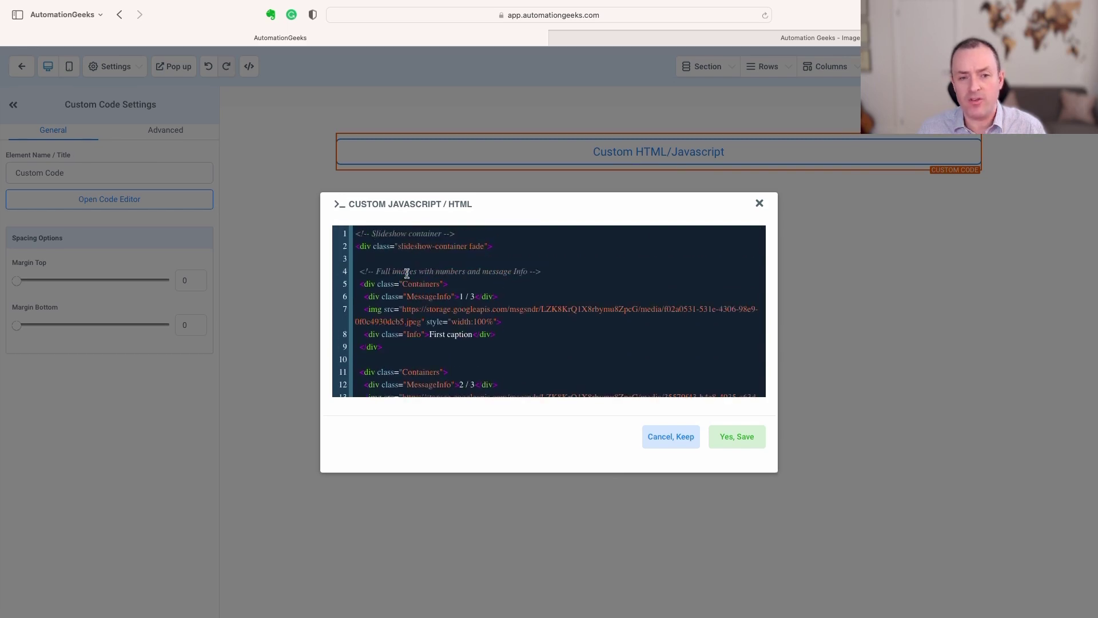
scroll(512, 304, "down", 3)
scroll(487, 316, "down", 10)
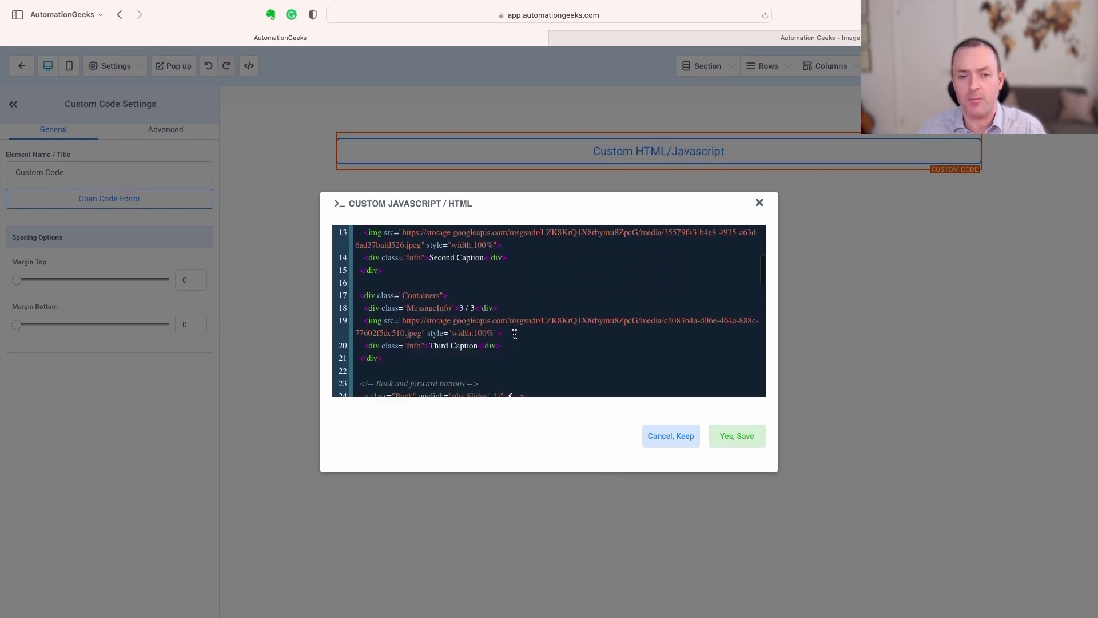
scroll(503, 338, "down", 1)
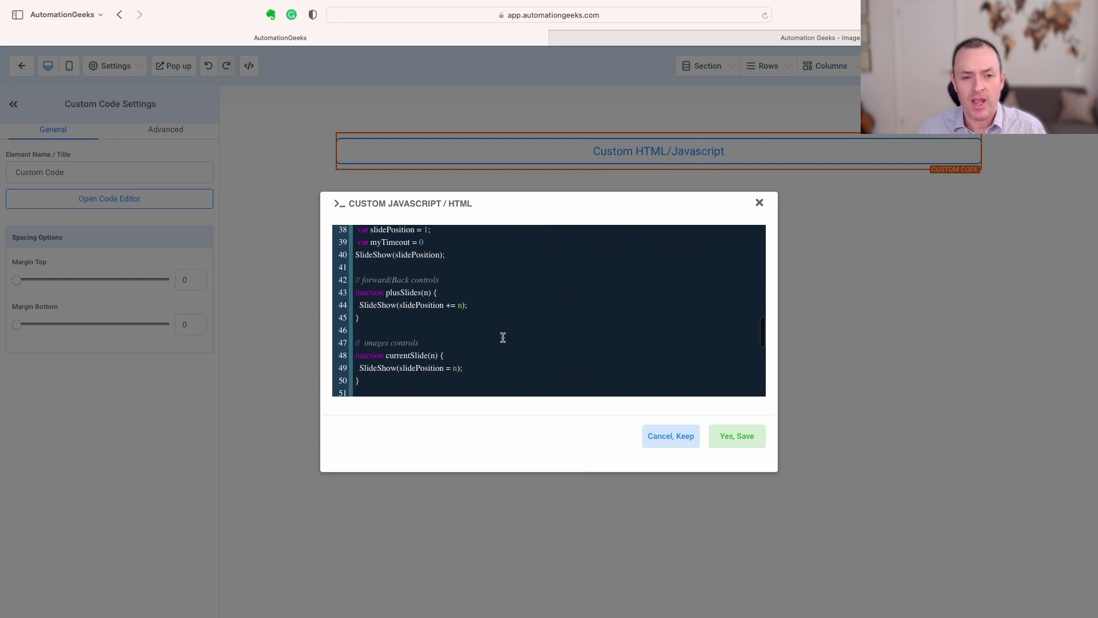
scroll(503, 337, "up", 1)
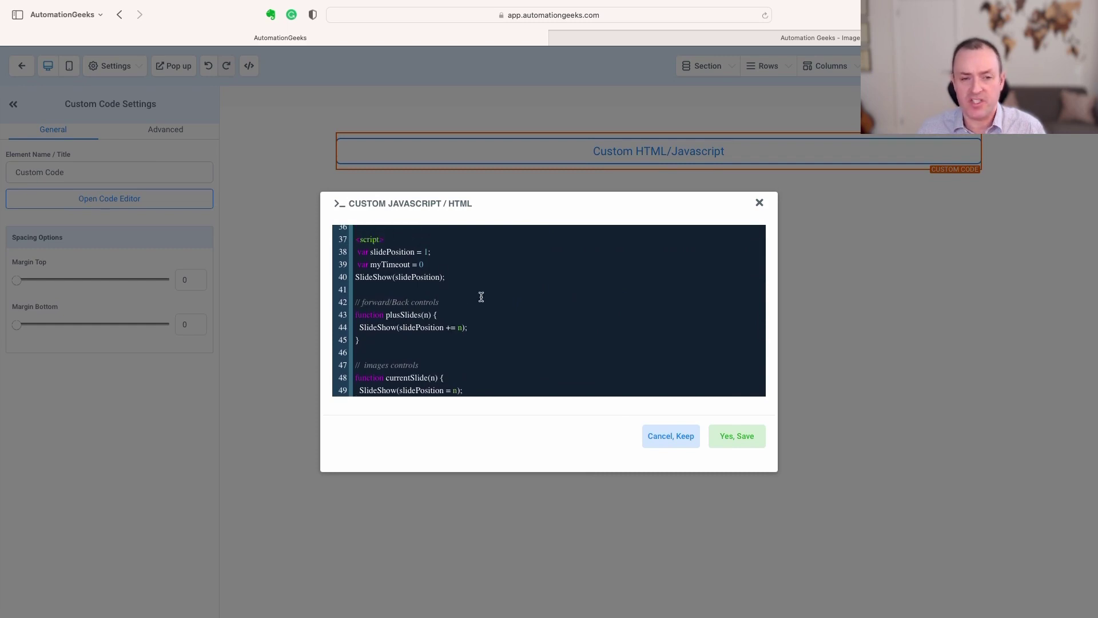
scroll(483, 297, "down", 3)
scroll(521, 301, "down", 2)
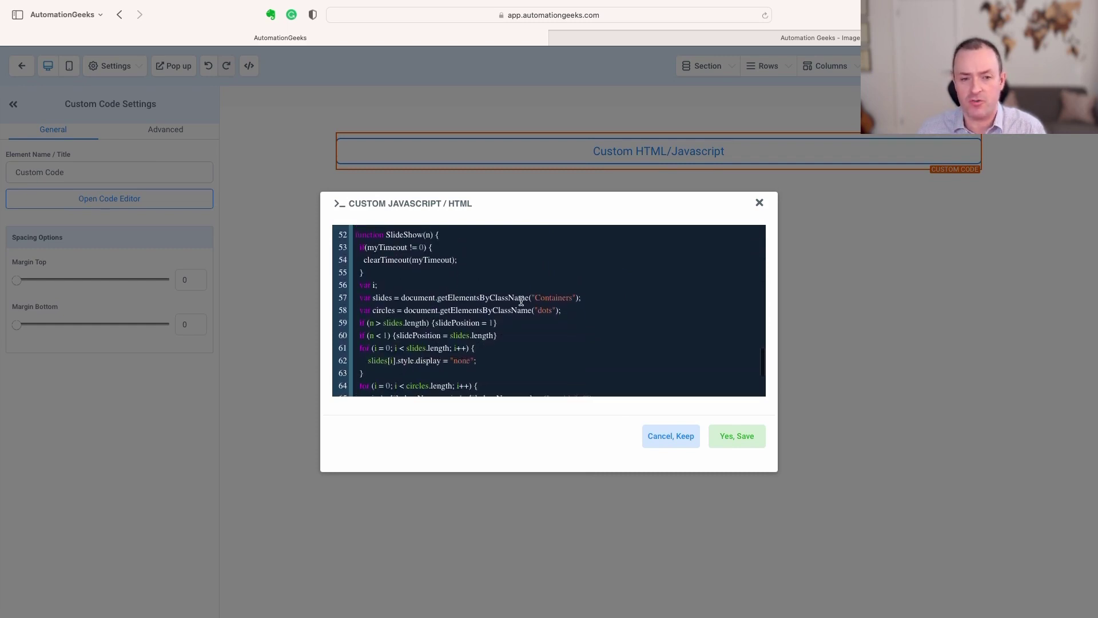
scroll(516, 301, "down", 3)
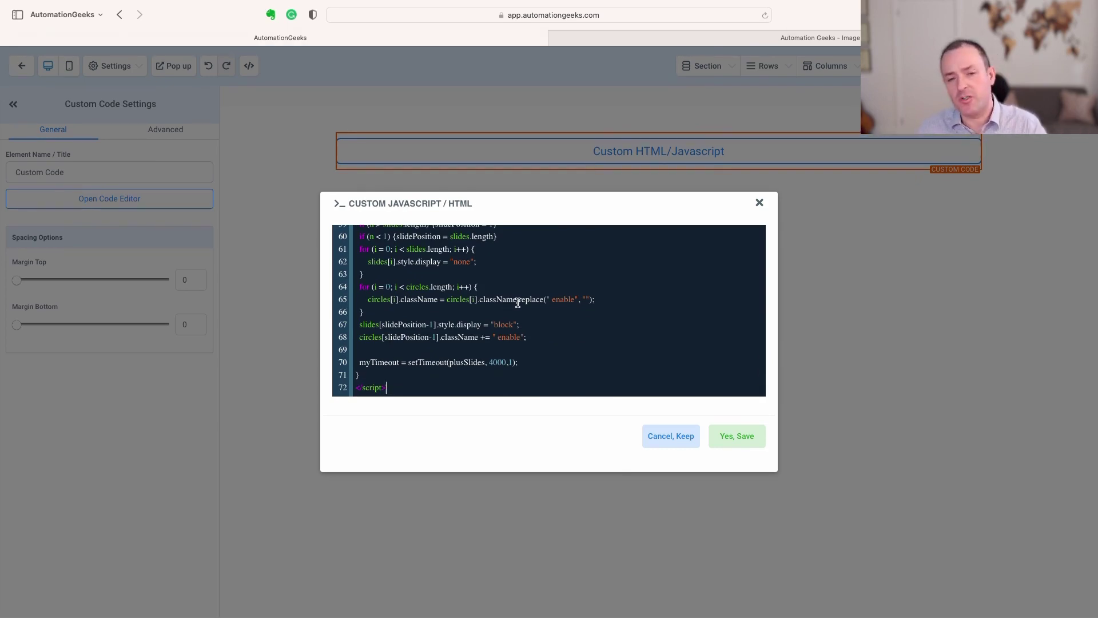
left_click(737, 436)
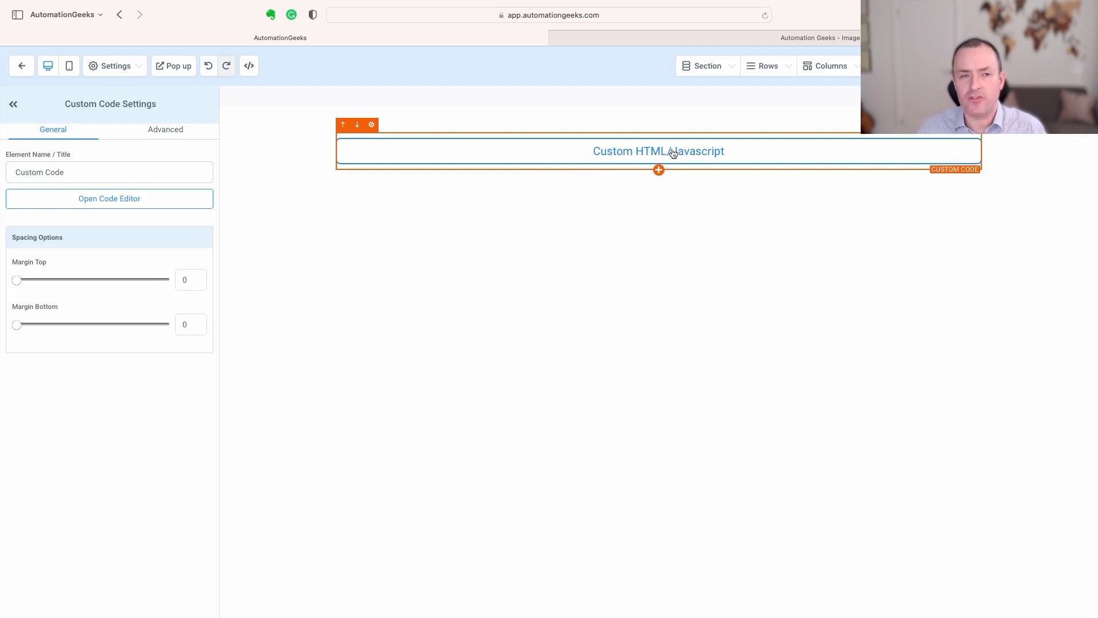
- Select all of the slider's CSS in the resources page CodePen, then return to the builder
left_click(674, 38)
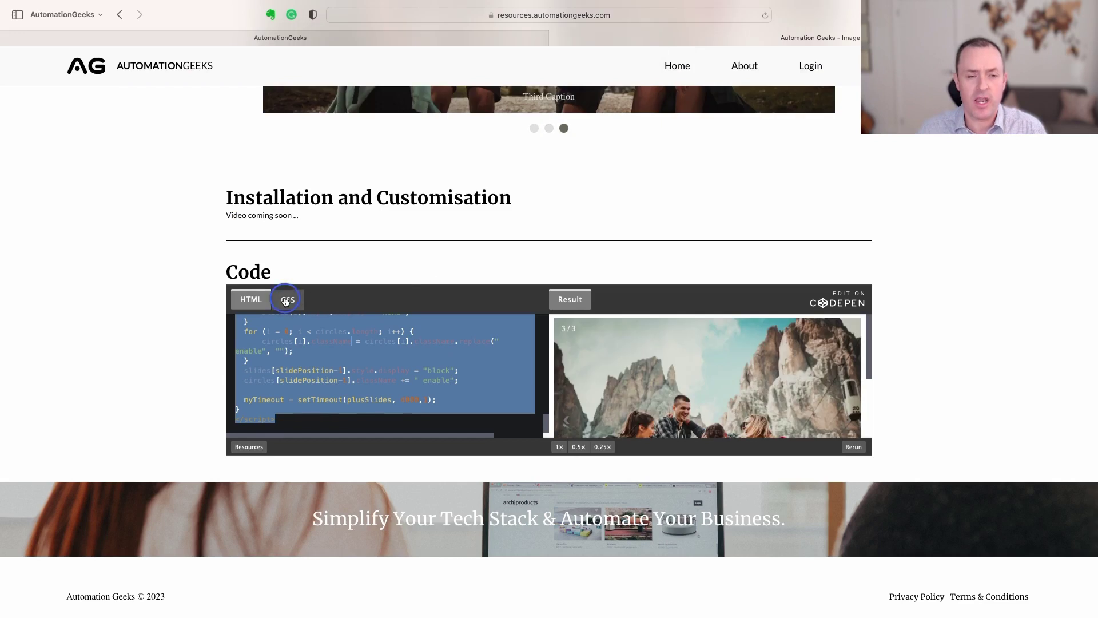
left_click(287, 299)
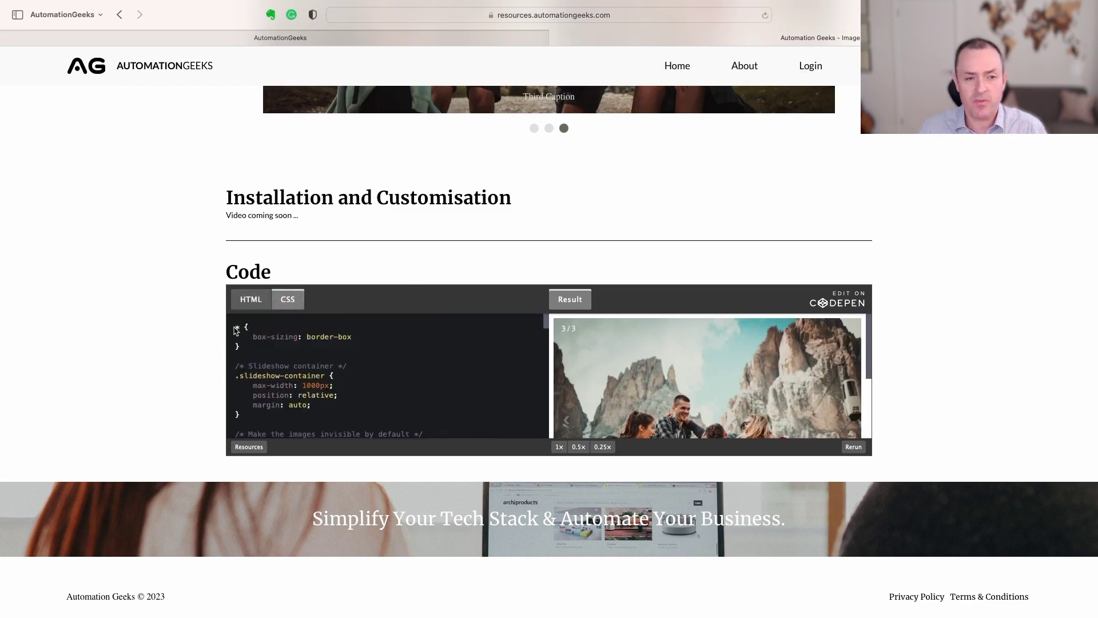
left_click_drag(234, 328, 330, 429)
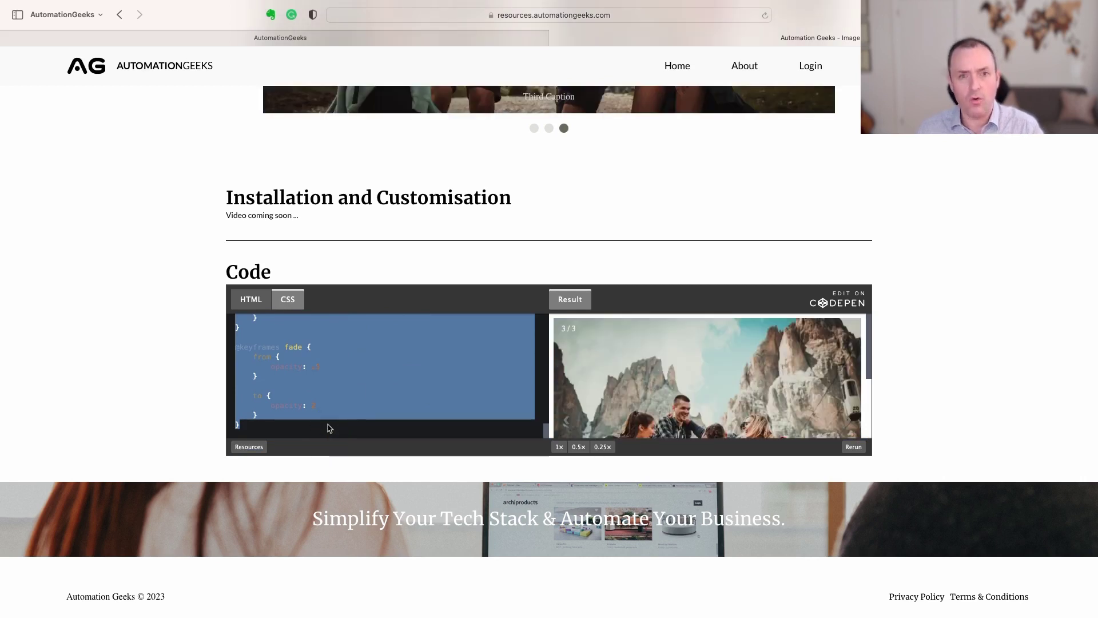
left_click(373, 39)
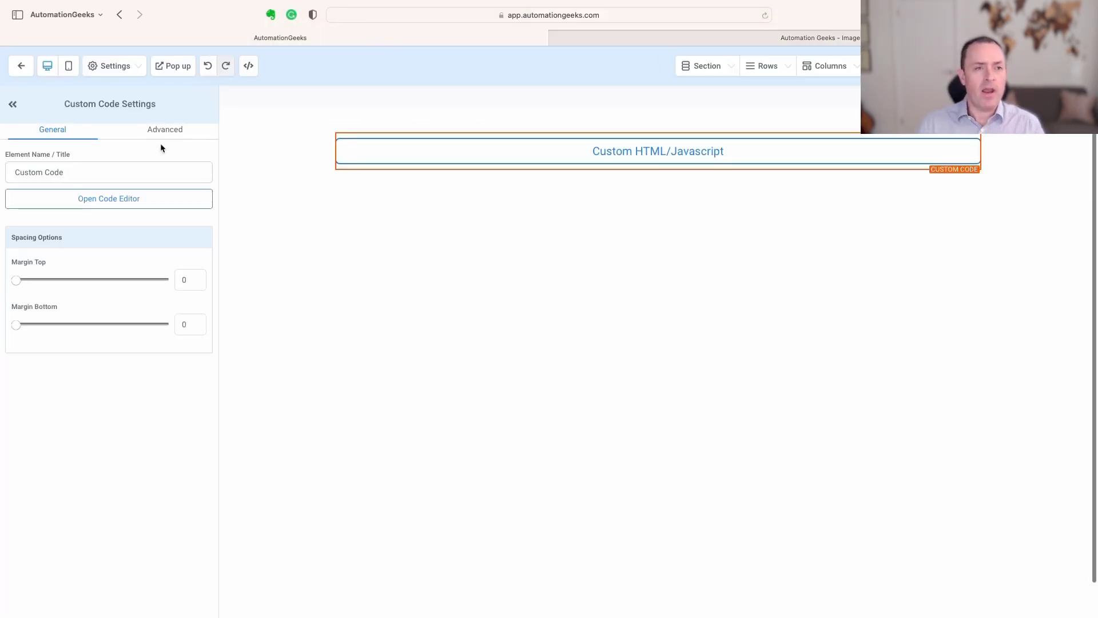
- Paste the slider CSS into the page's Settings > Custom CSS and save it
left_click(136, 68)
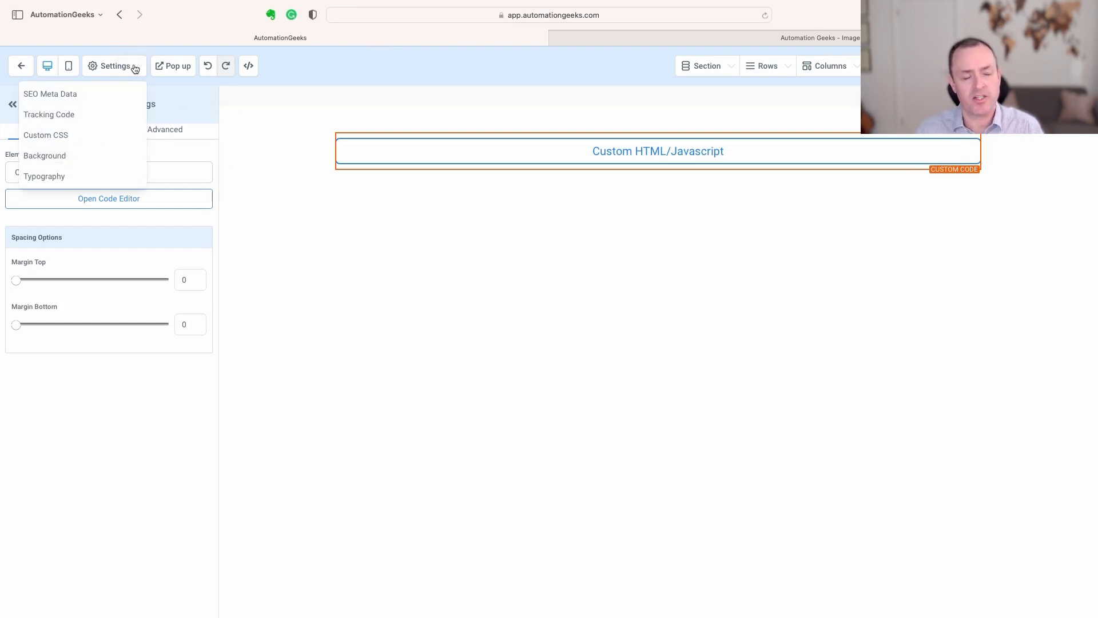
left_click(56, 140)
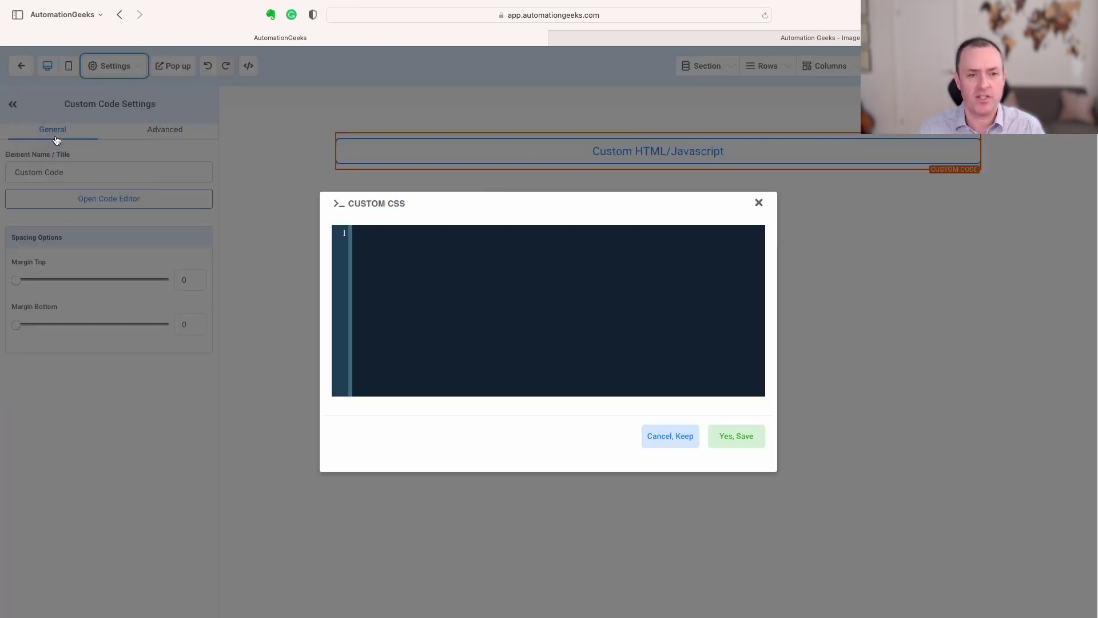
left_click(399, 257)
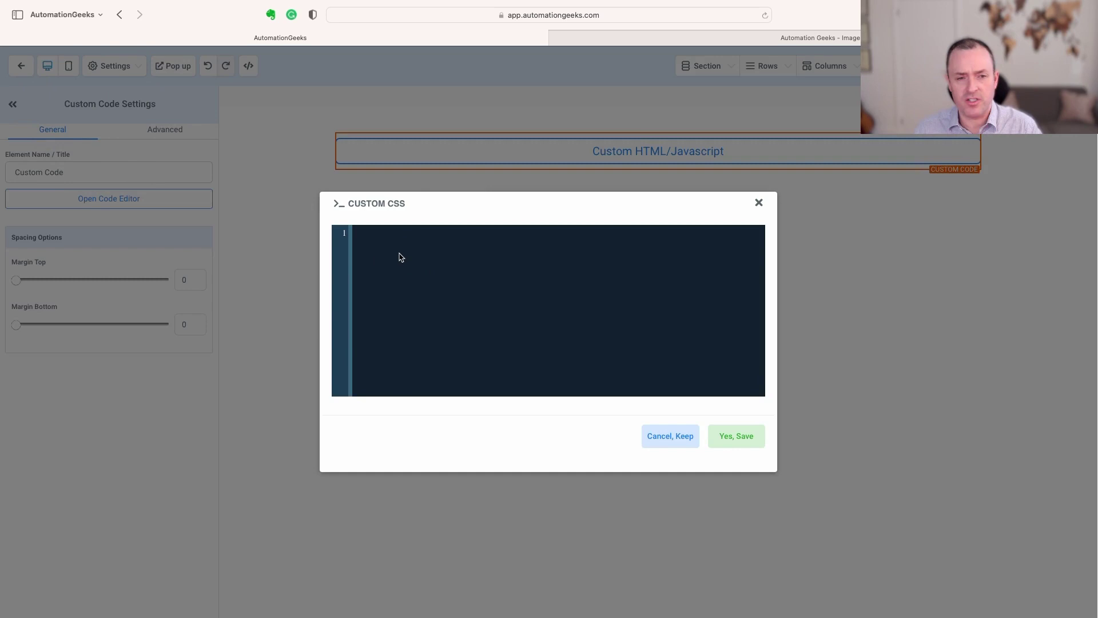
key("super+v")
scroll(465, 280, "up", 20)
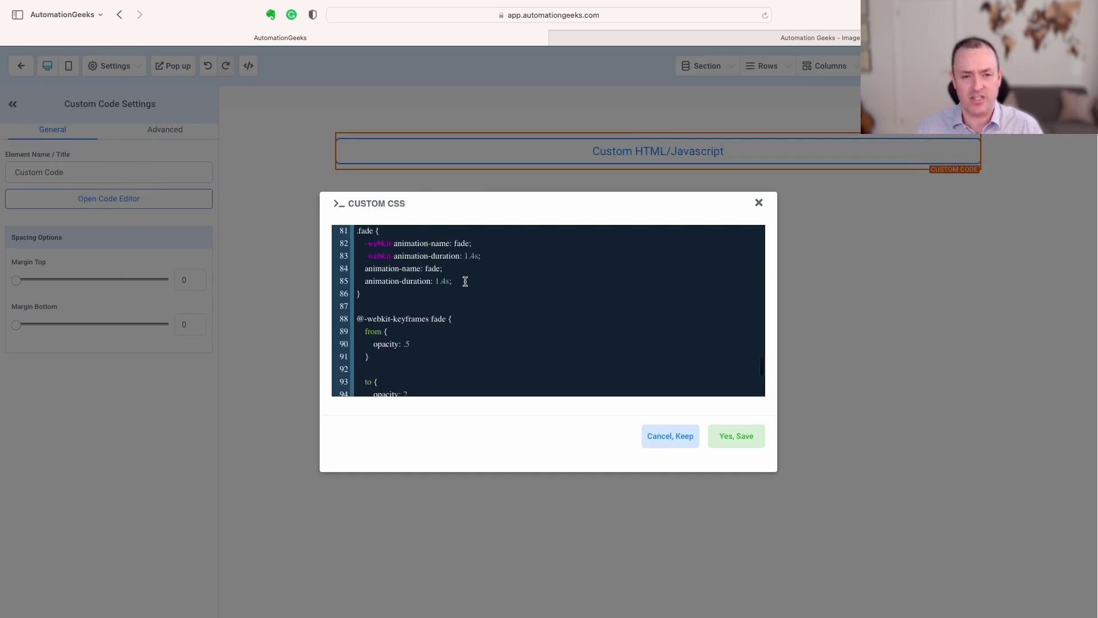
left_click(736, 441)
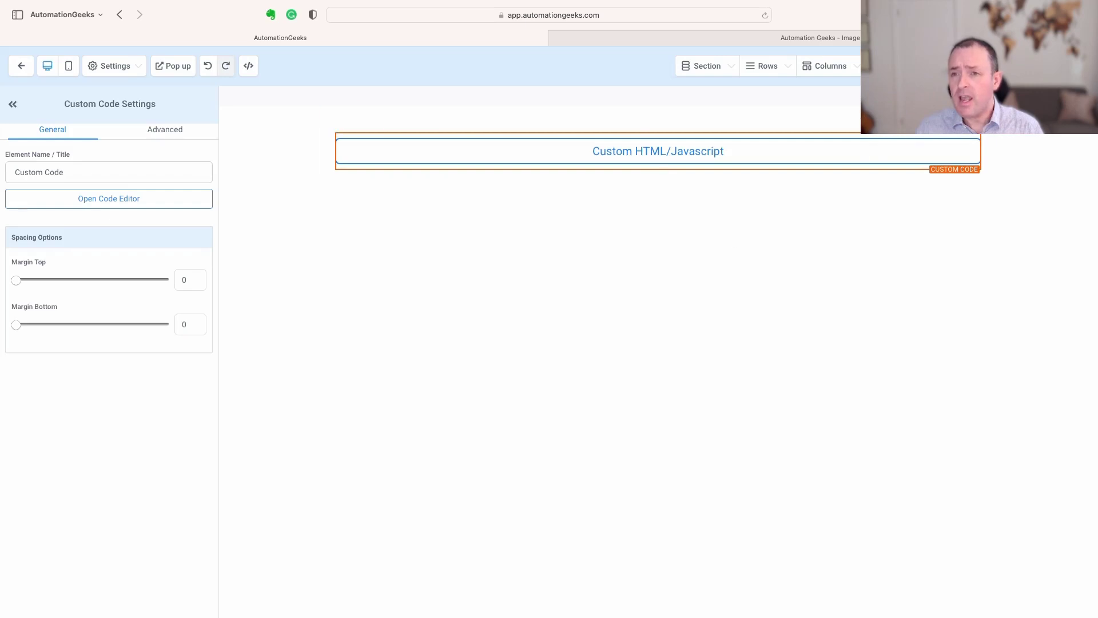
- Preview the Demo page, step the slider forward twice and back once, then return to the builder
left_click(858, 95)
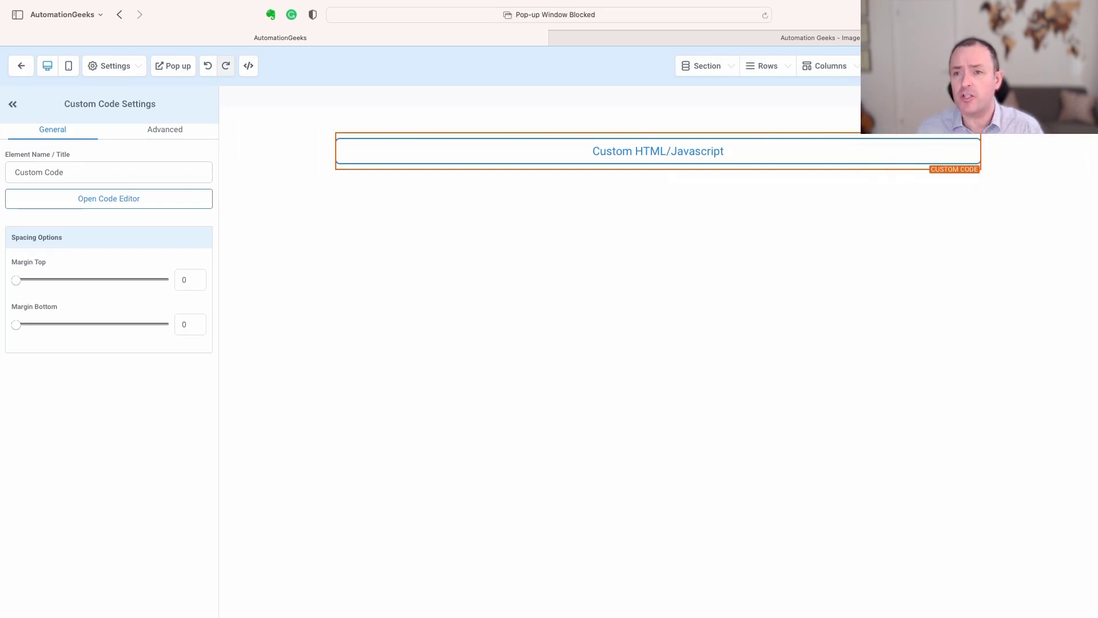
left_click(944, 65)
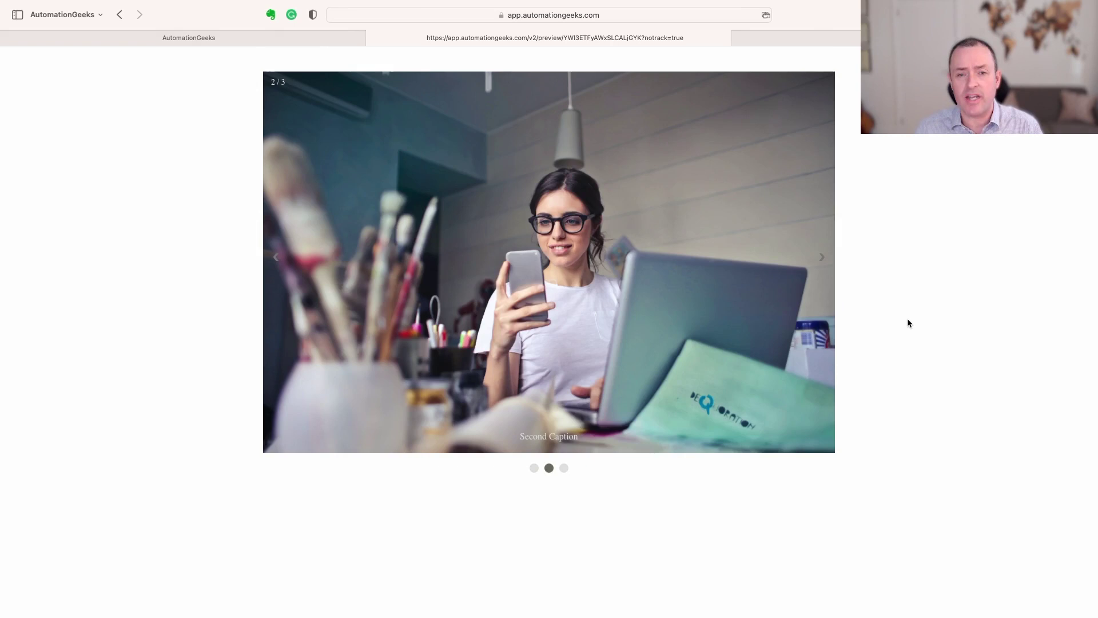
left_click(821, 259)
left_click(821, 257)
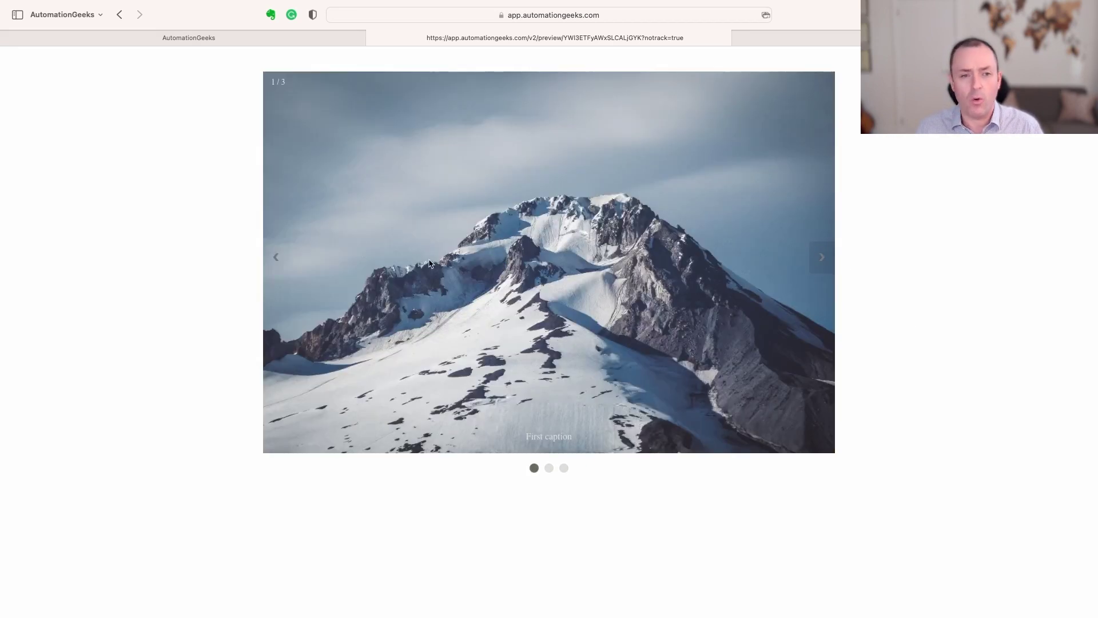
left_click(278, 262)
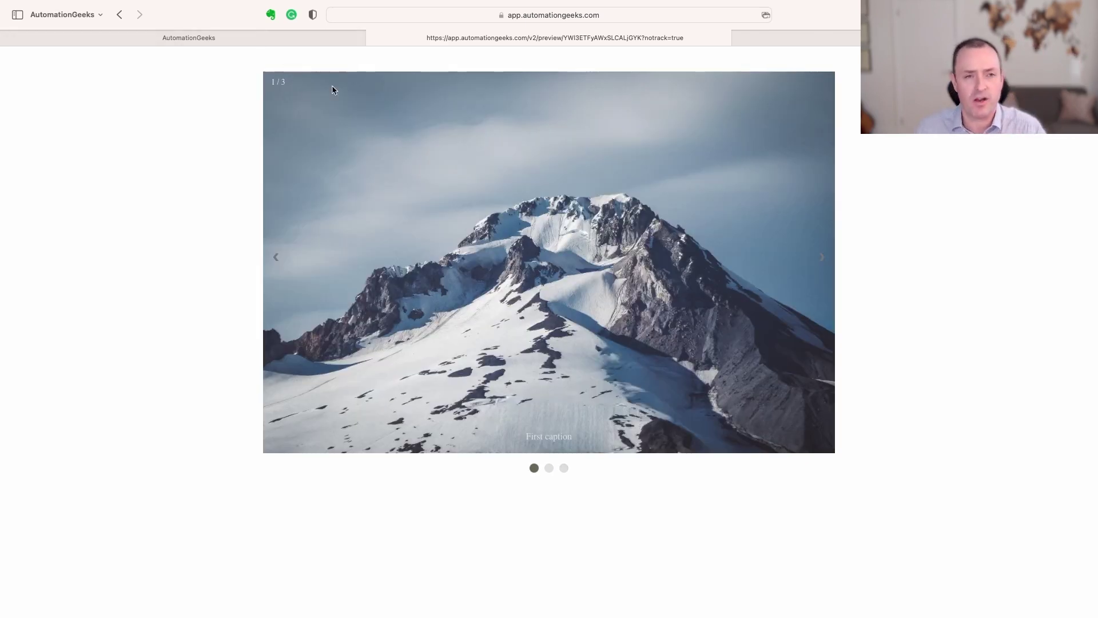
left_click(207, 39)
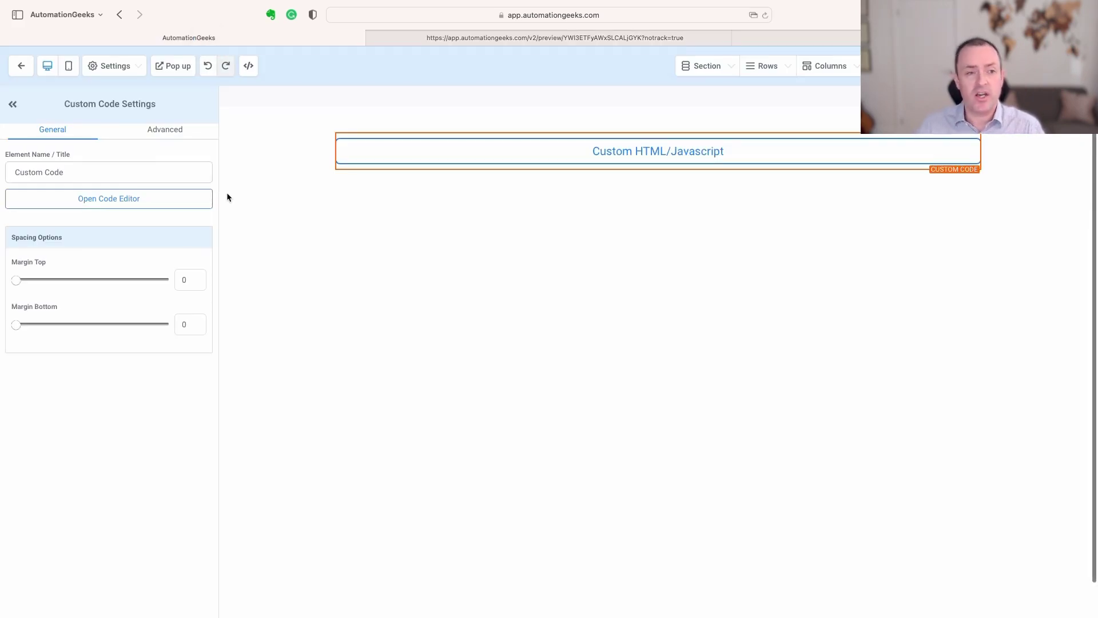
- Review the Custom Code HTML, including the first image URL and 4000 ms auto-advance script, and save
left_click(100, 203)
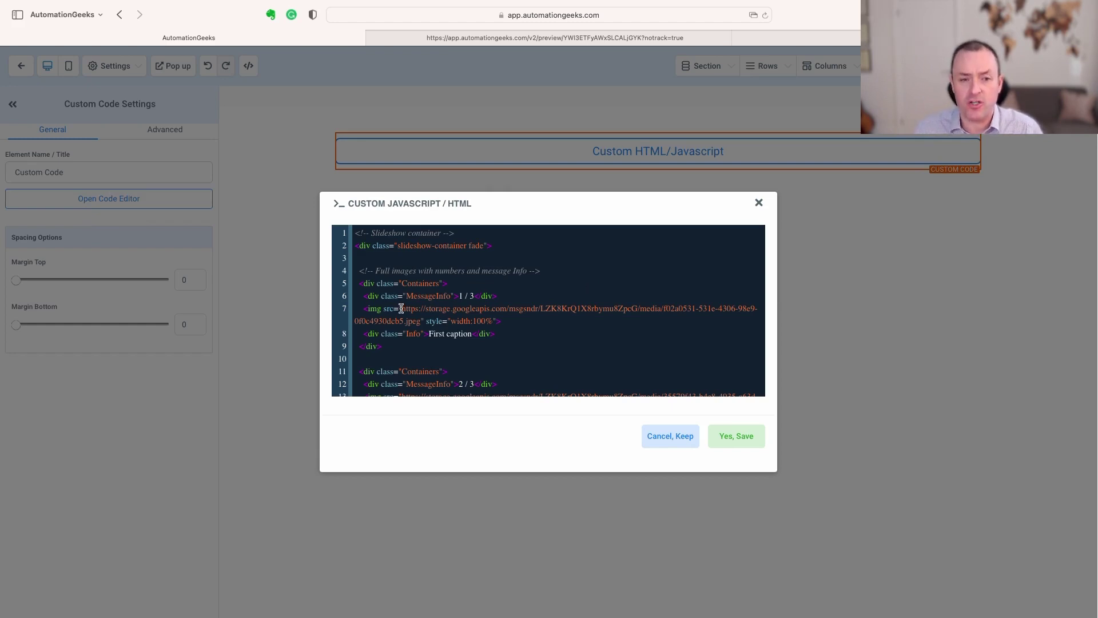
left_click_drag(401, 309, 422, 321)
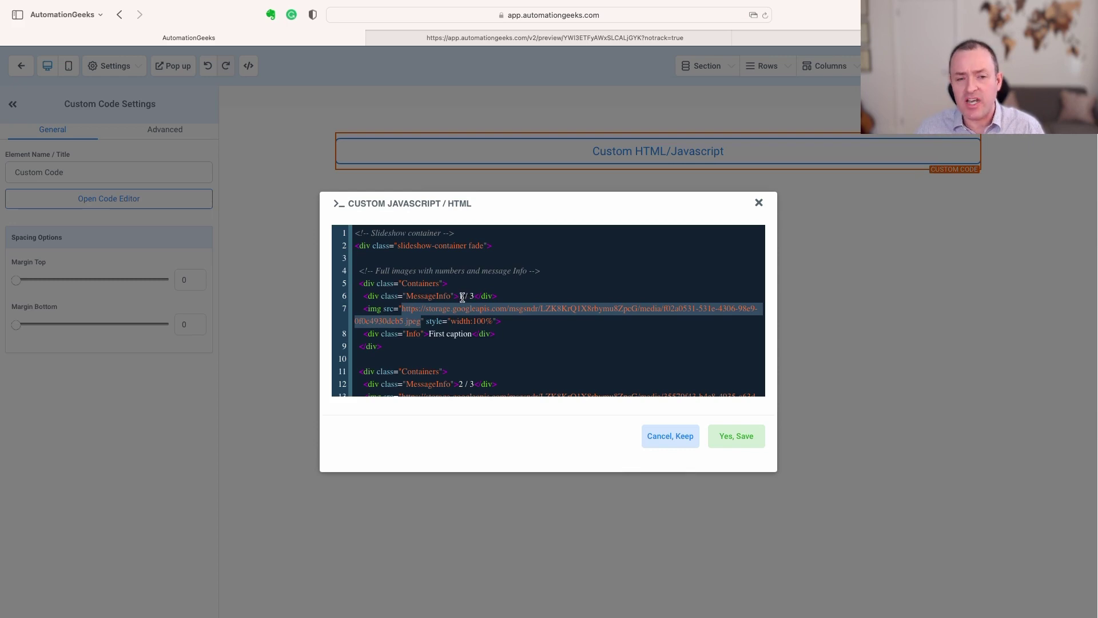
scroll(555, 309, "down", 2)
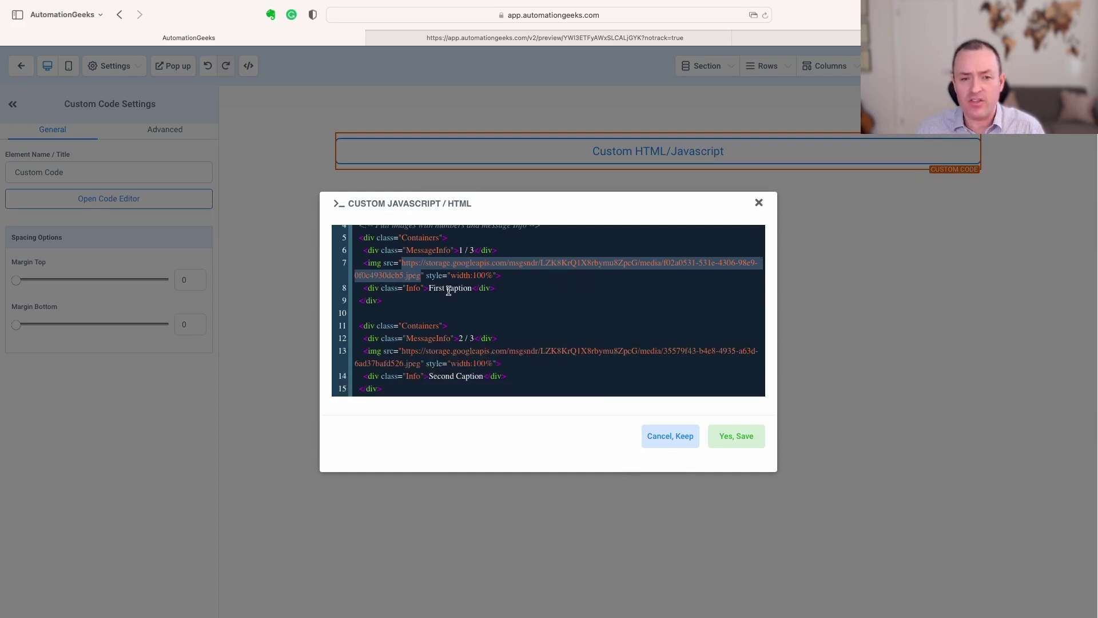
scroll(449, 290, "down", 6)
scroll(481, 307, "down", 2)
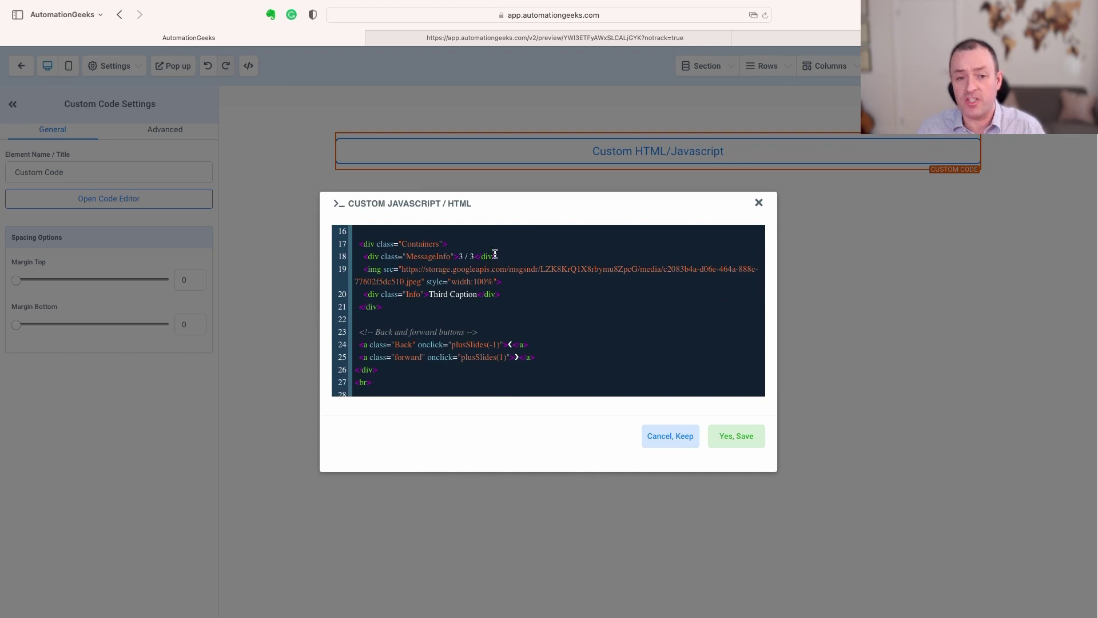
scroll(523, 285, "down", 6)
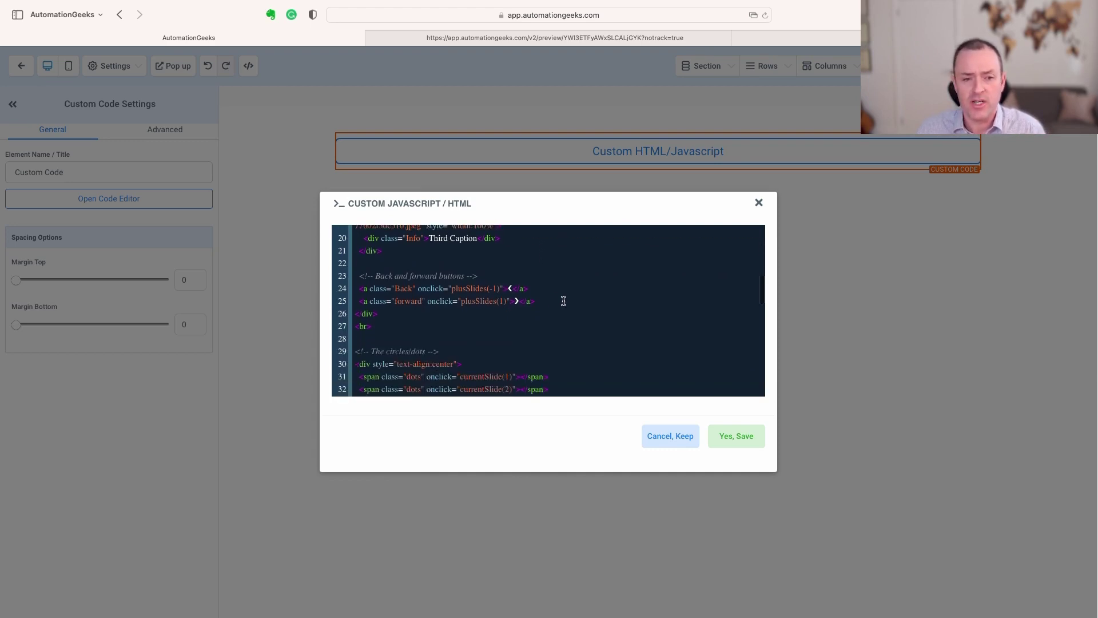
scroll(579, 300, "down", 8)
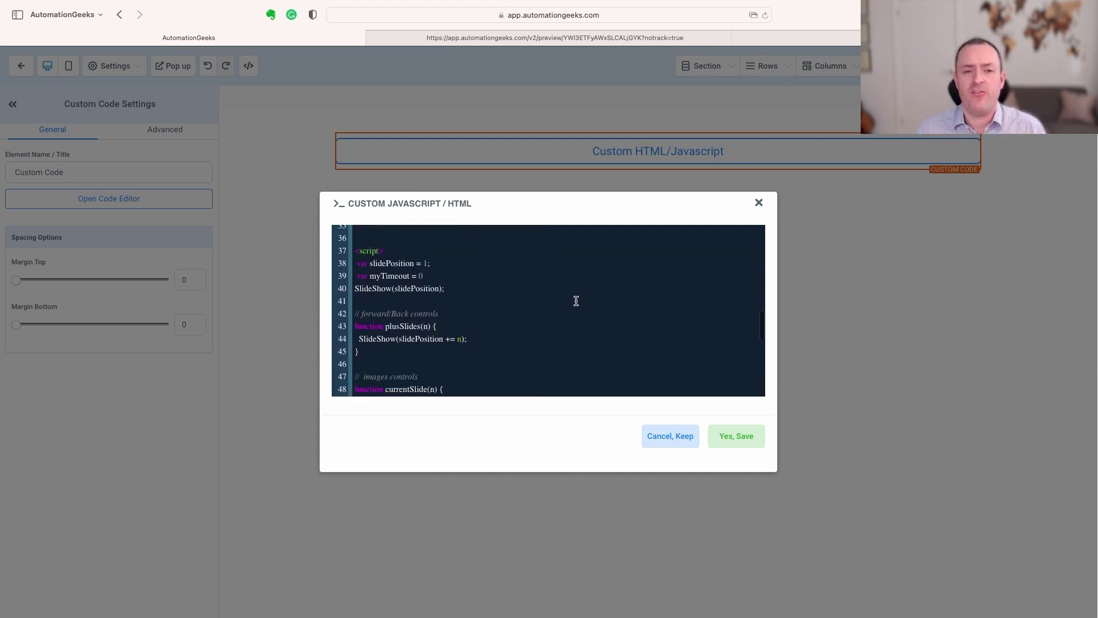
scroll(577, 301, "down", 9)
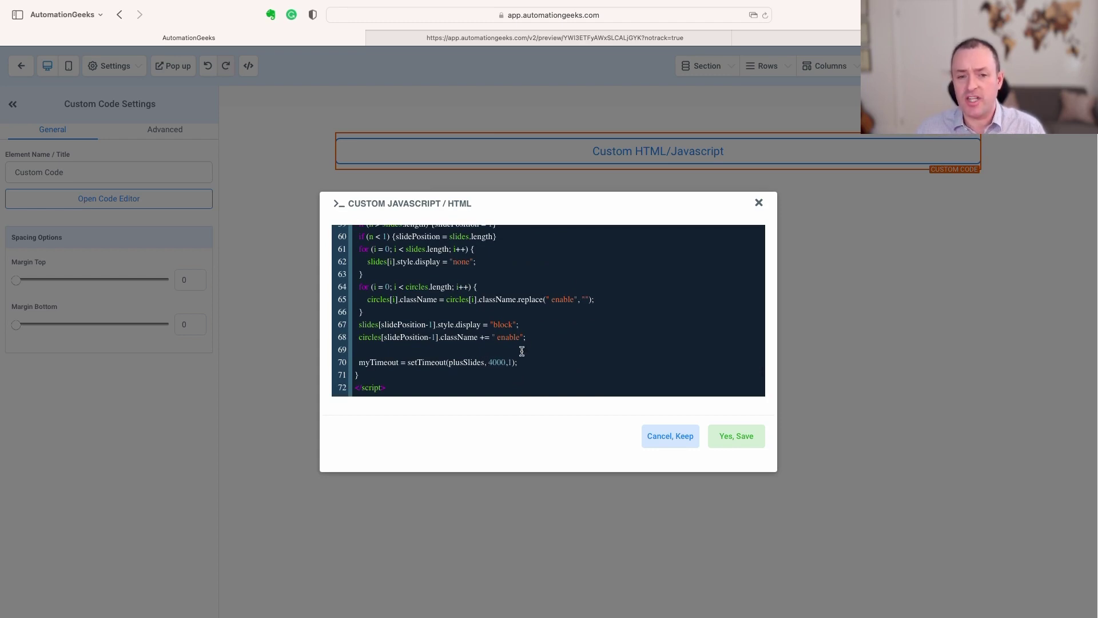
scroll(546, 335, "up", 1)
scroll(546, 335, "up", 1)
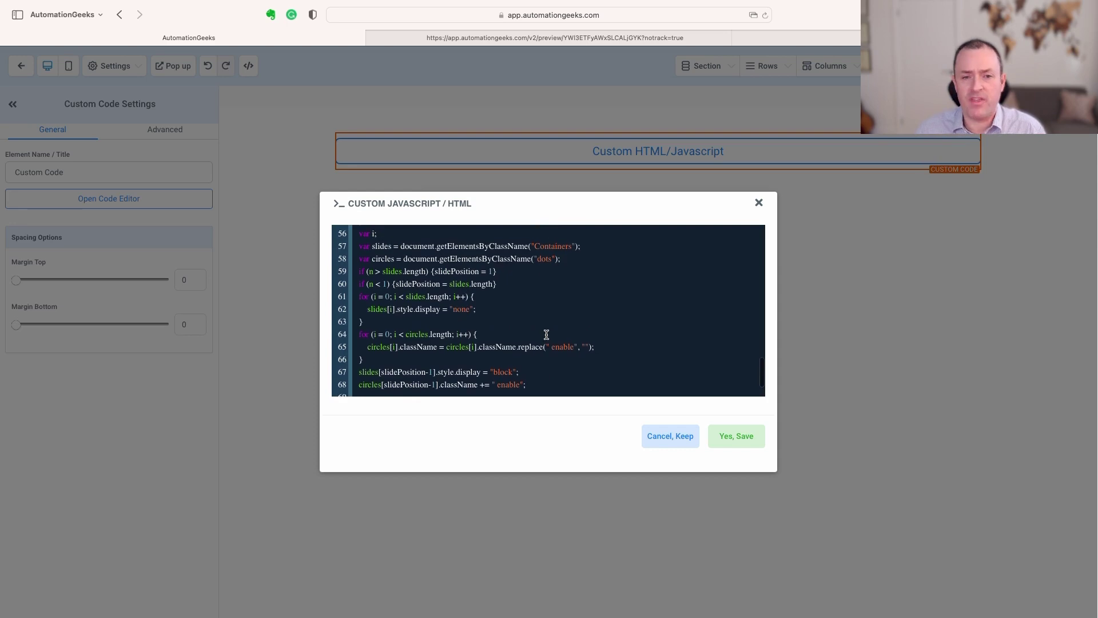
left_click(728, 437)
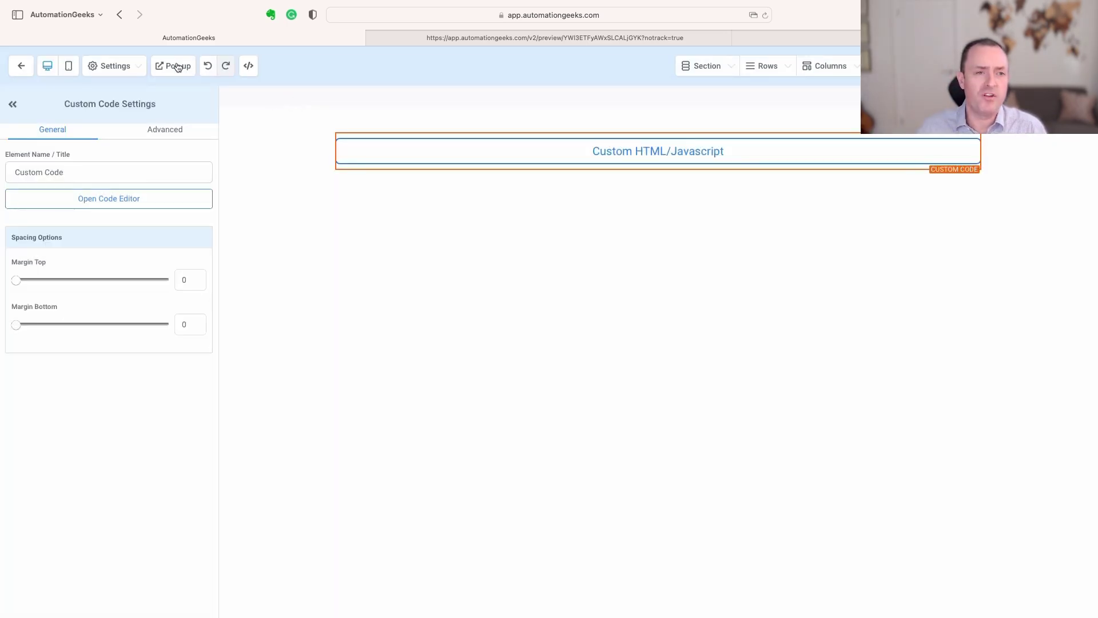
- Open Settings > Custom CSS and review the stylesheet down to the caption text colour
left_click(105, 67)
left_click(74, 136)
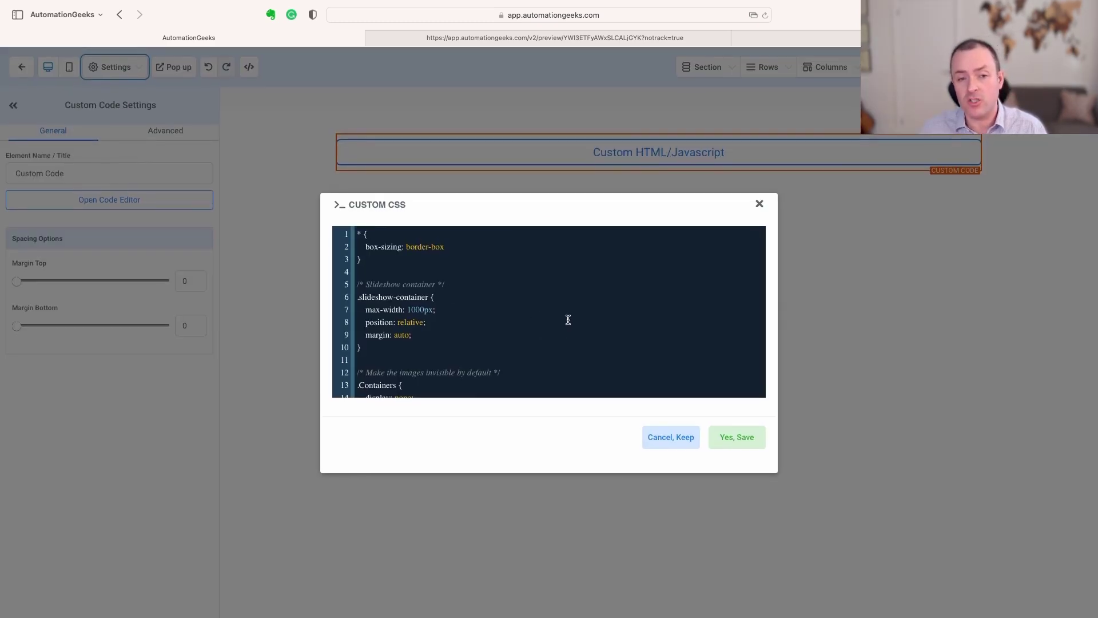
scroll(566, 323, "down", 5)
scroll(559, 329, "down", 3)
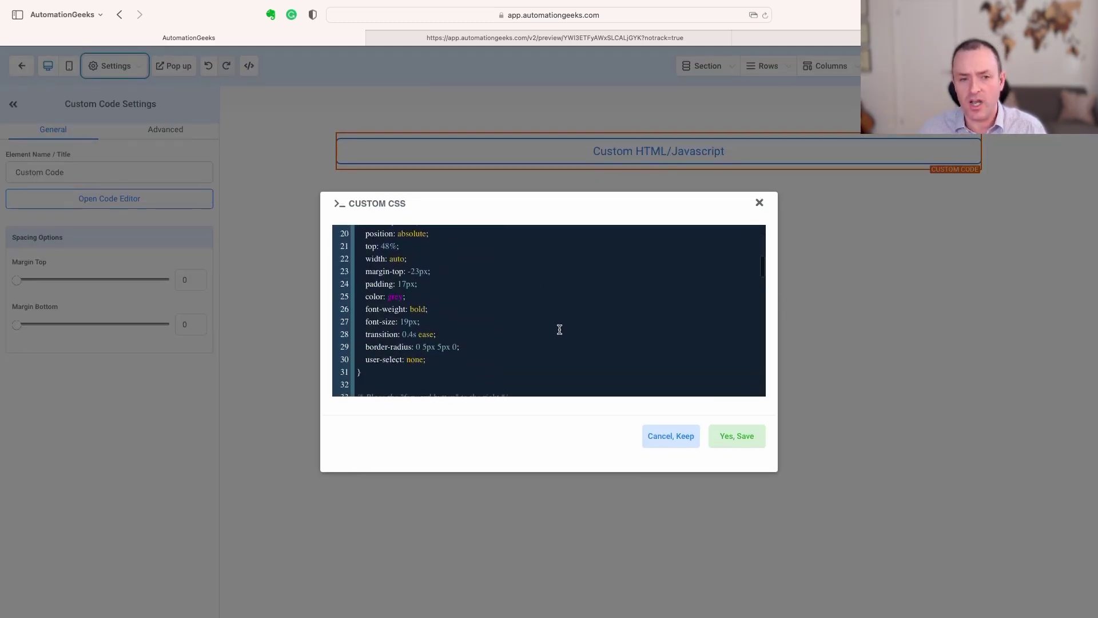
scroll(560, 329, "down", 5)
scroll(560, 329, "down", 4)
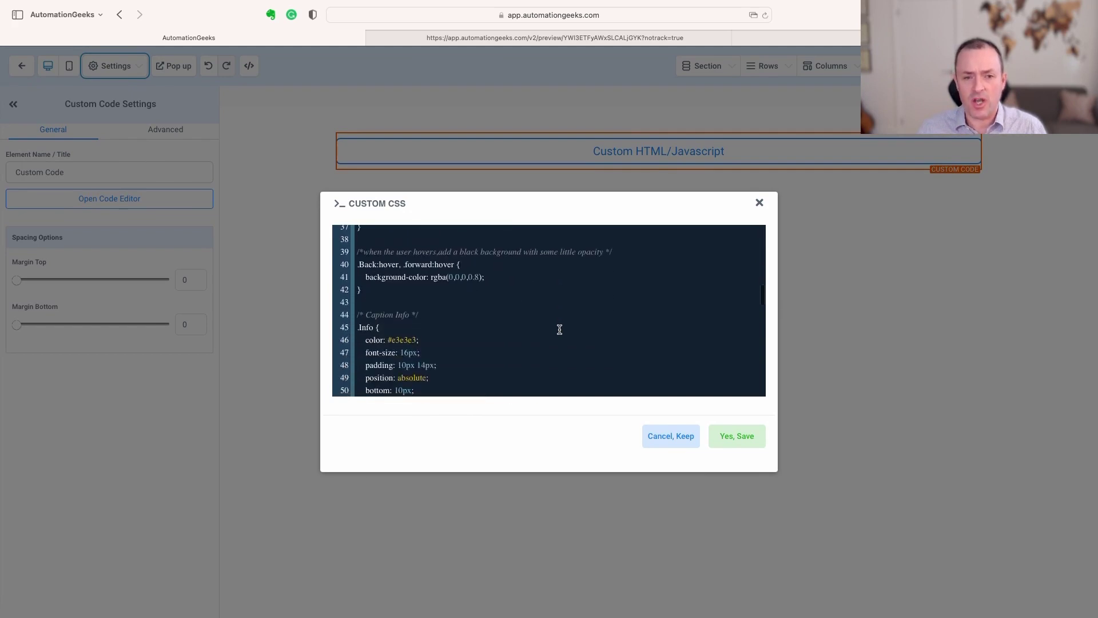
double_click(401, 271)
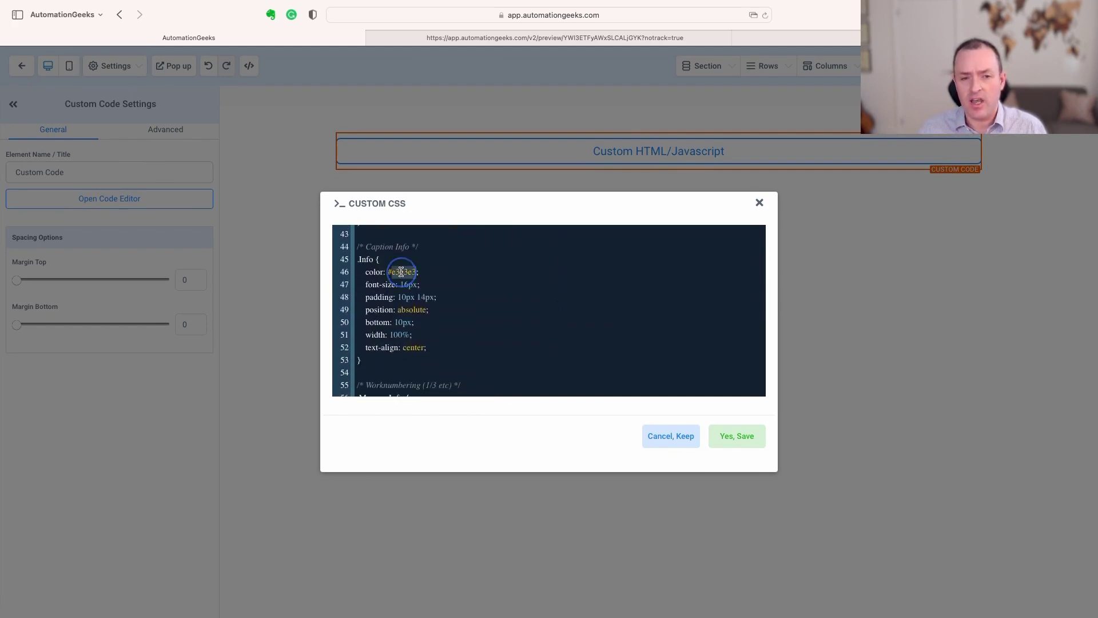
- Check the slide number colour and scroll on to the 1.4s fade animation rules
scroll(505, 281, "down", 1)
scroll(505, 281, "down", 3)
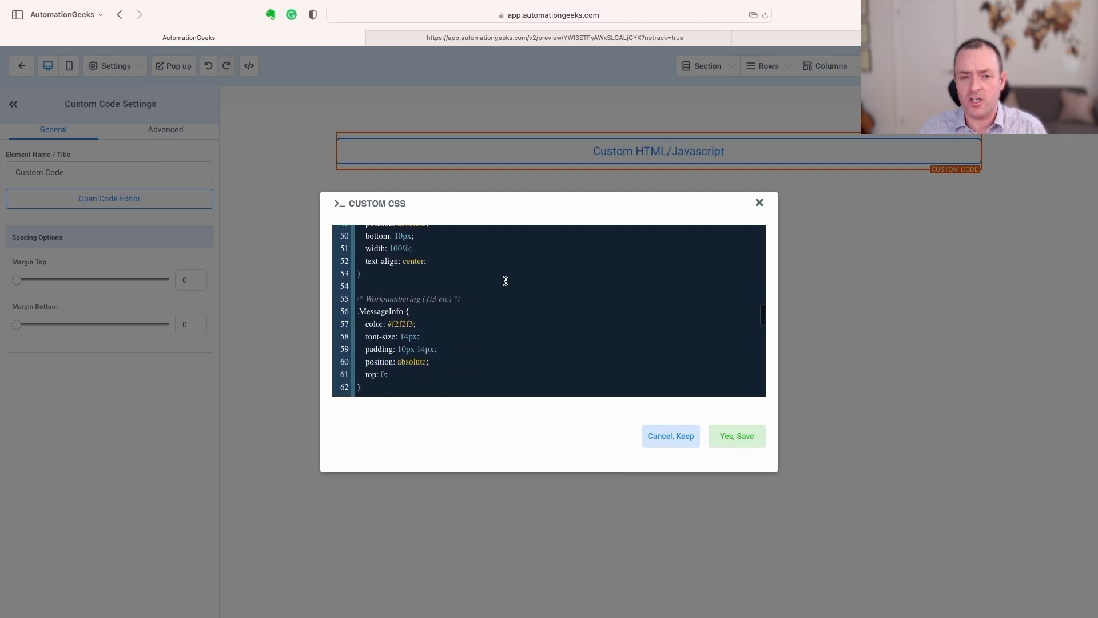
left_click(399, 276)
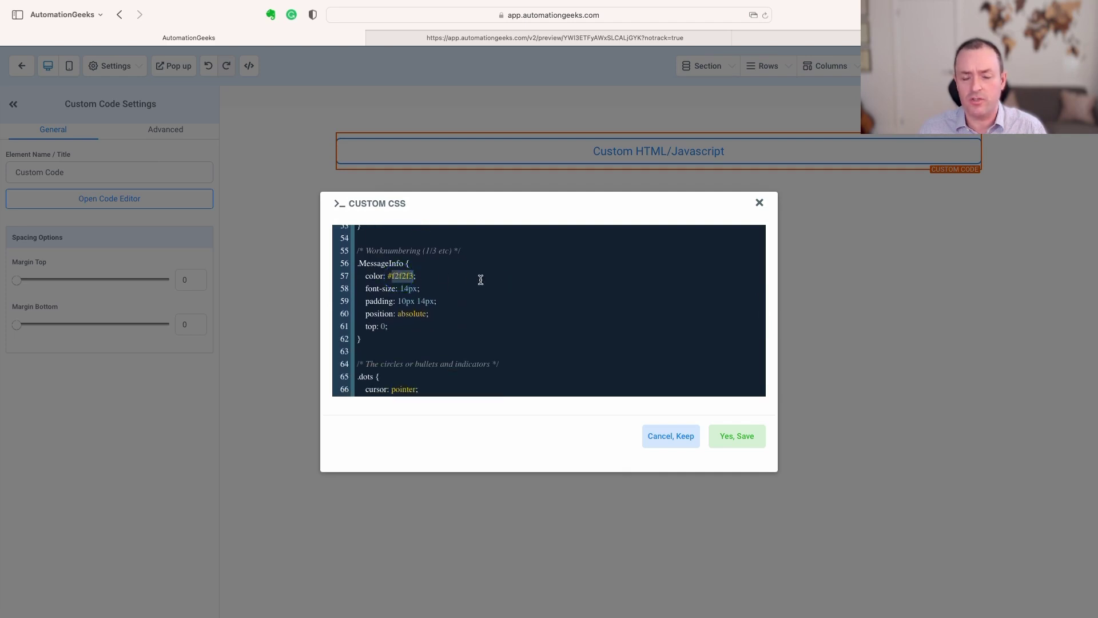
scroll(537, 284, "down", 3)
scroll(486, 315, "down", 2)
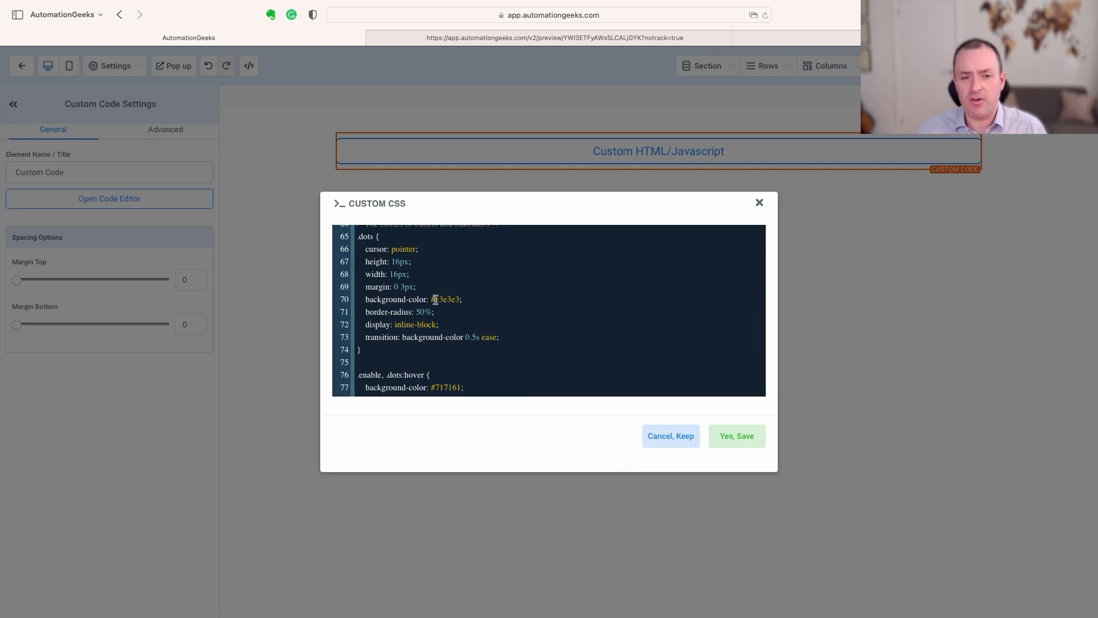
scroll(447, 320, "down", 2)
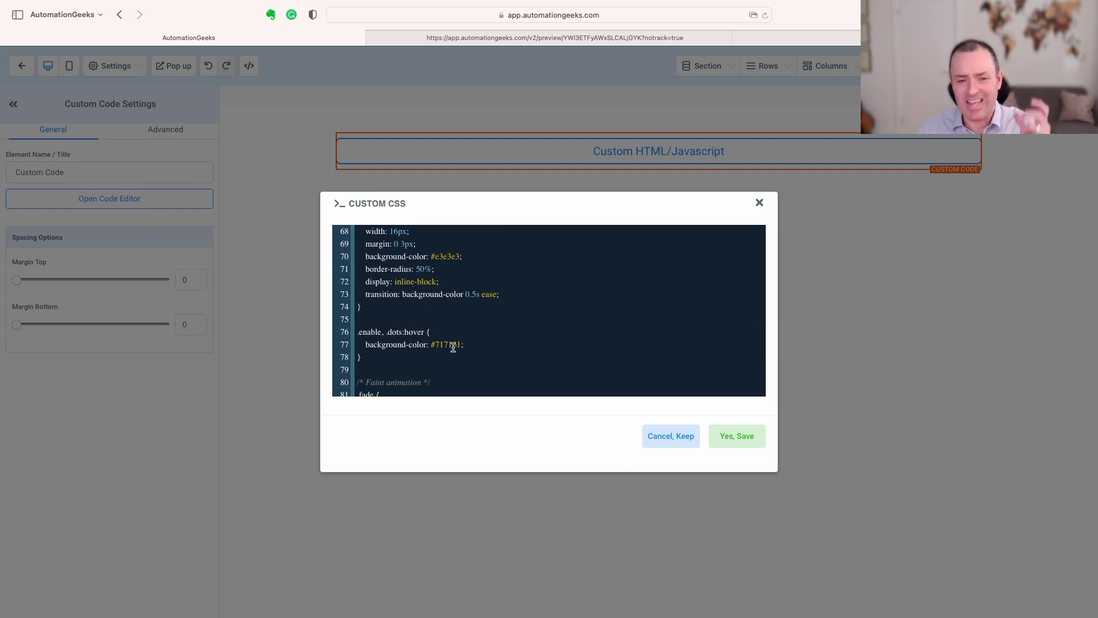
scroll(453, 347, "down", 3)
scroll(454, 347, "down", 3)
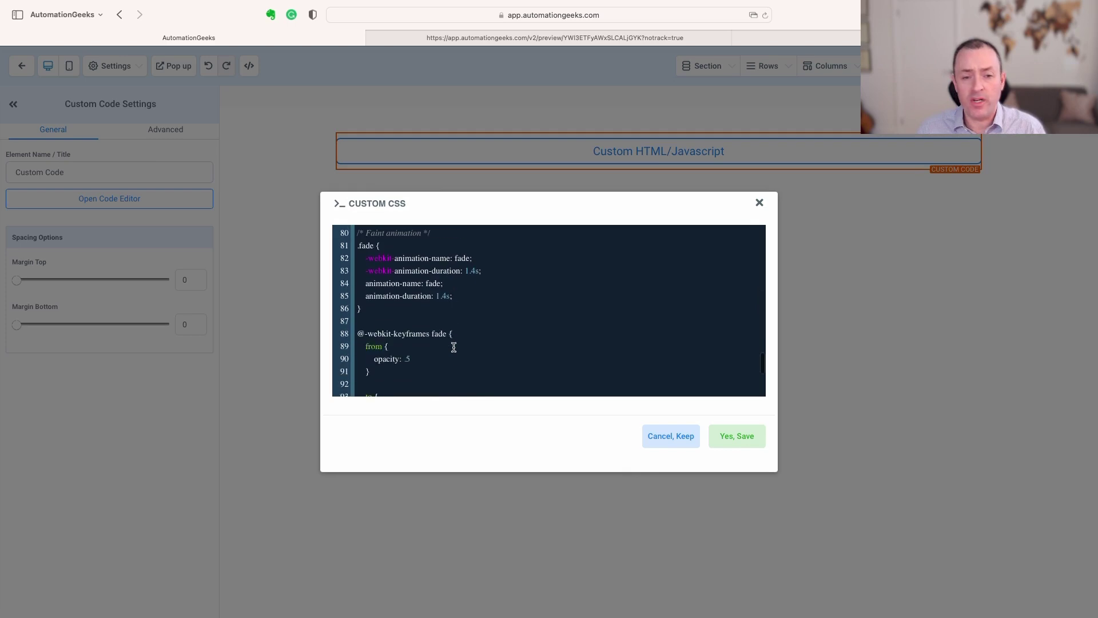
scroll(463, 286, "up", 1)
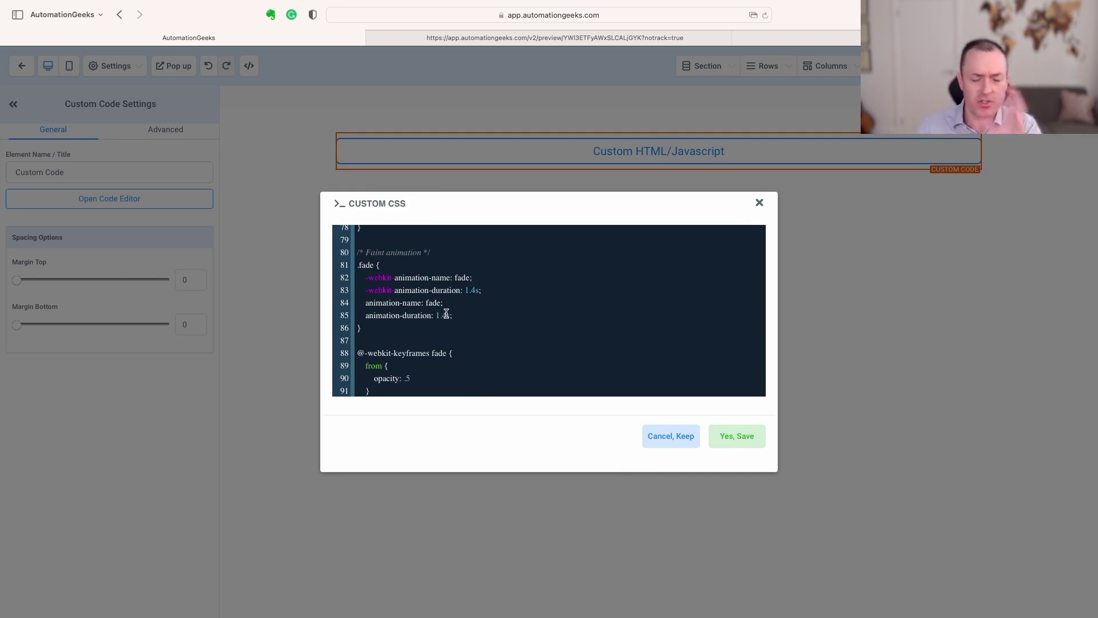
scroll(465, 307, "down", 3)
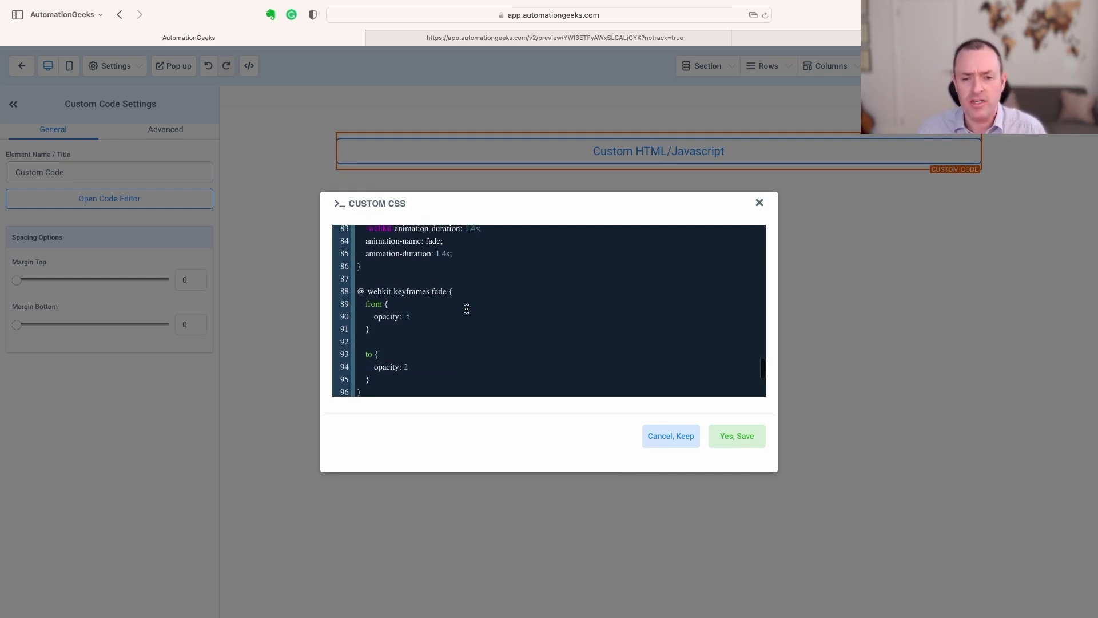
- Save the slider's custom CSS and view the Demo page preview with the running three-image slider
left_click(732, 438)
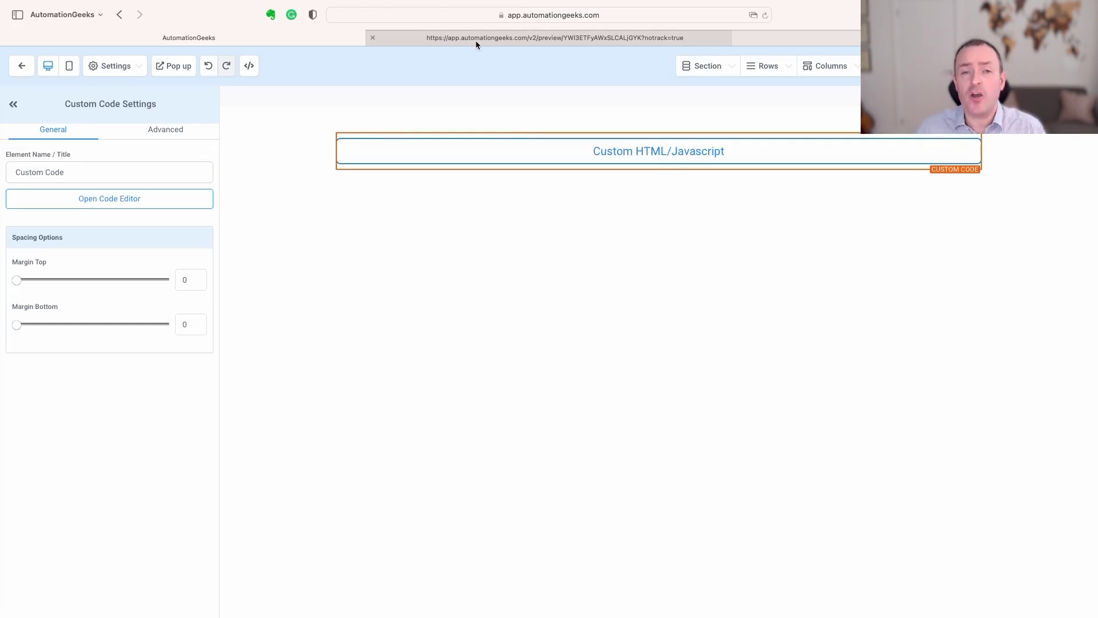
left_click(487, 41)
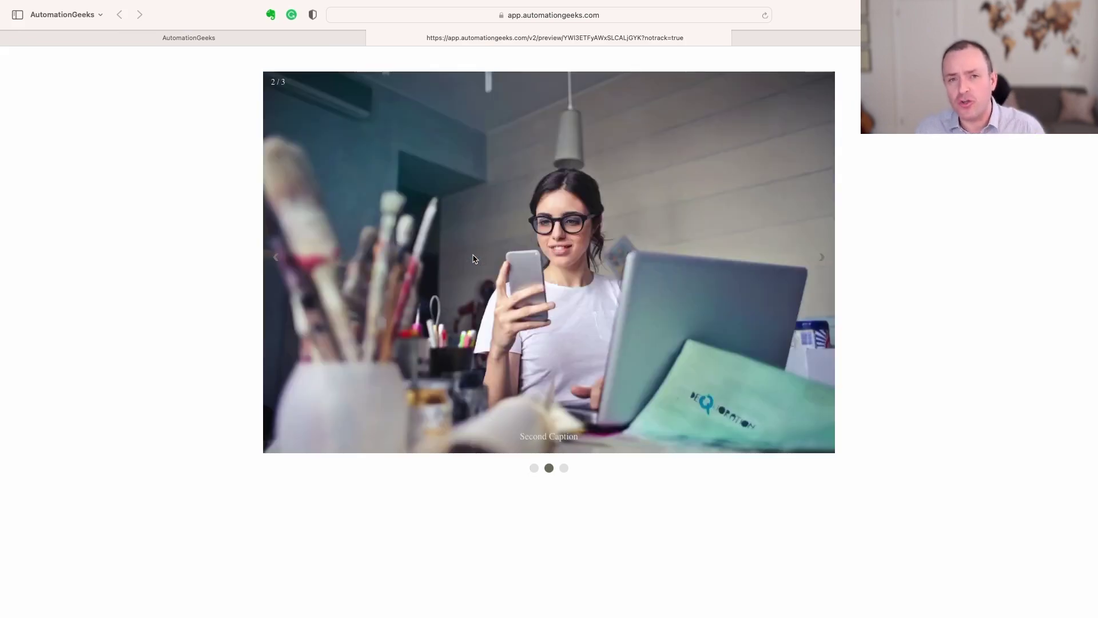
- Return to the Automation Geeks resources page and scroll up from the CodePen embed to the slider demo
left_click(822, 38)
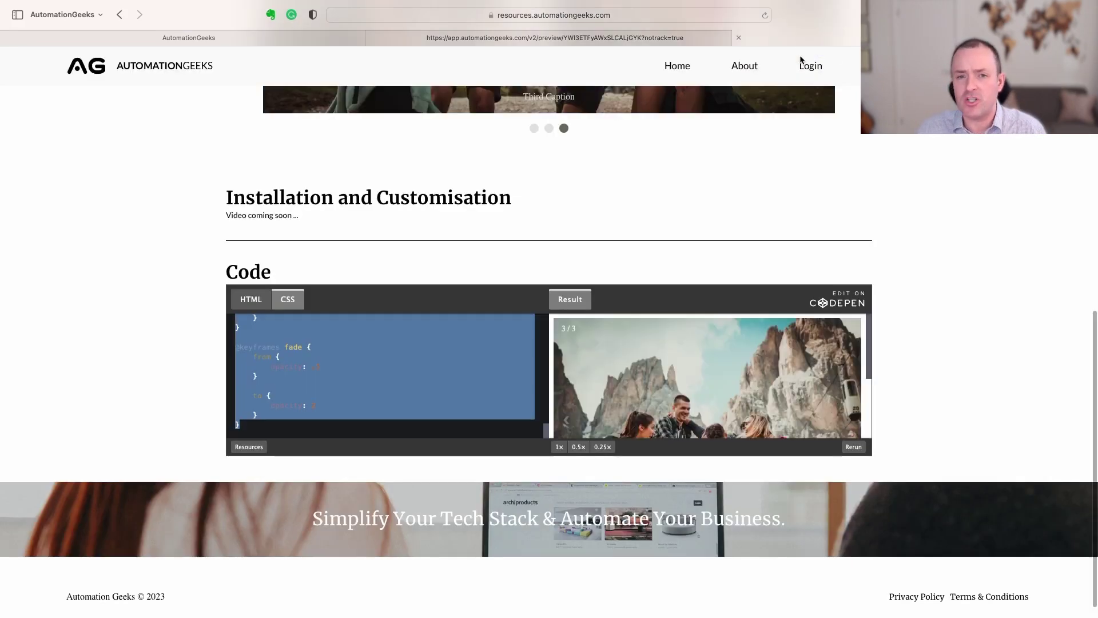
scroll(361, 314, "up", 1)
scroll(372, 384, "up", 15)
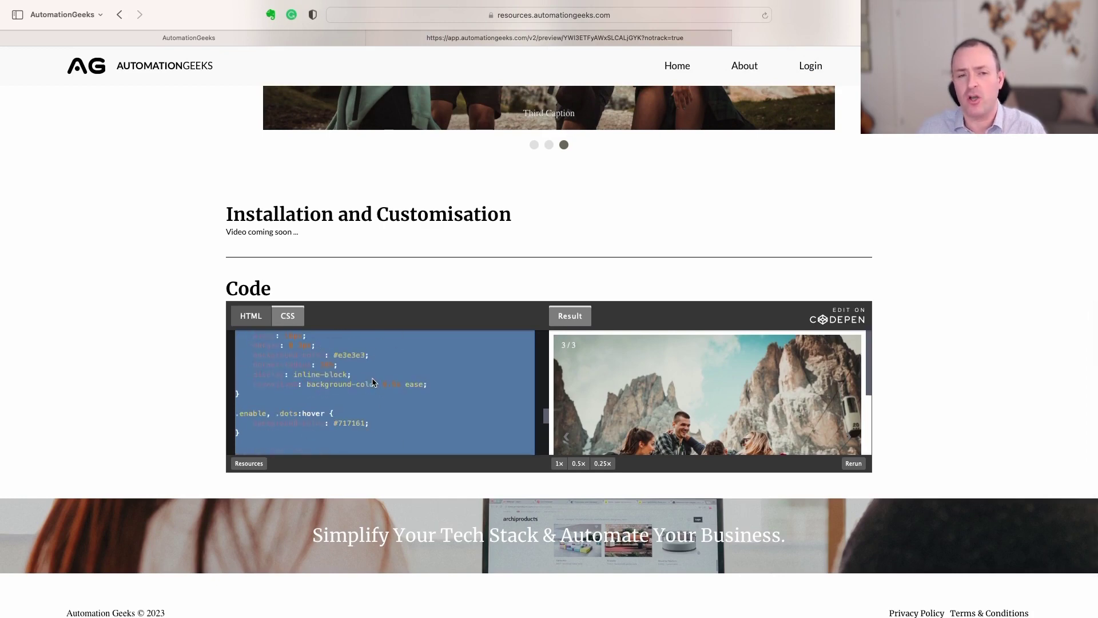
scroll(418, 266, "up", 10)
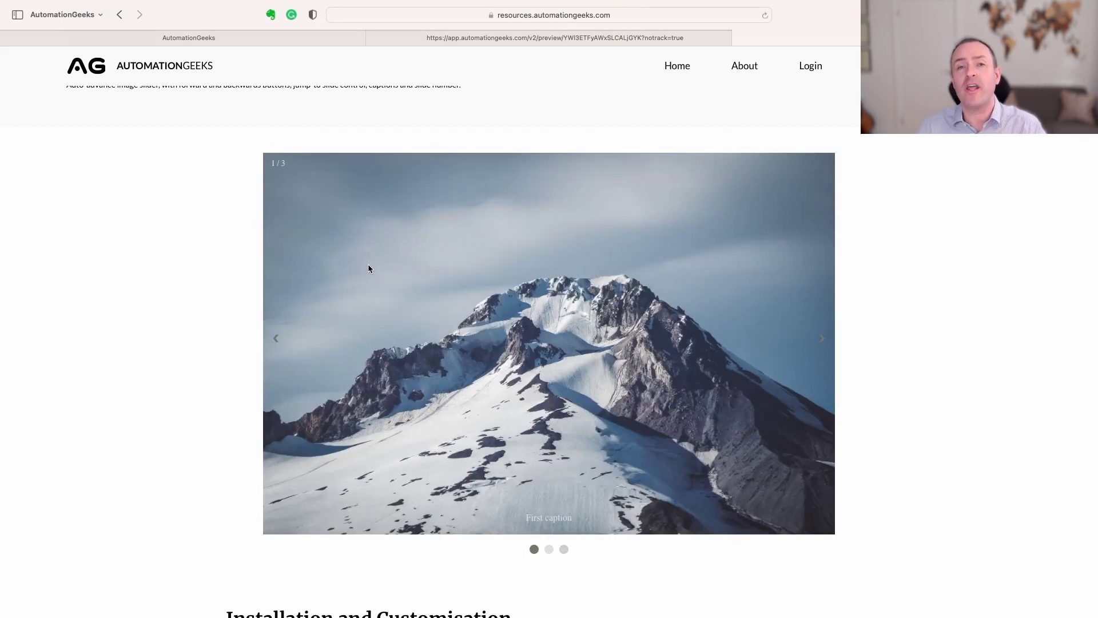
scroll(276, 288, "up", 3)
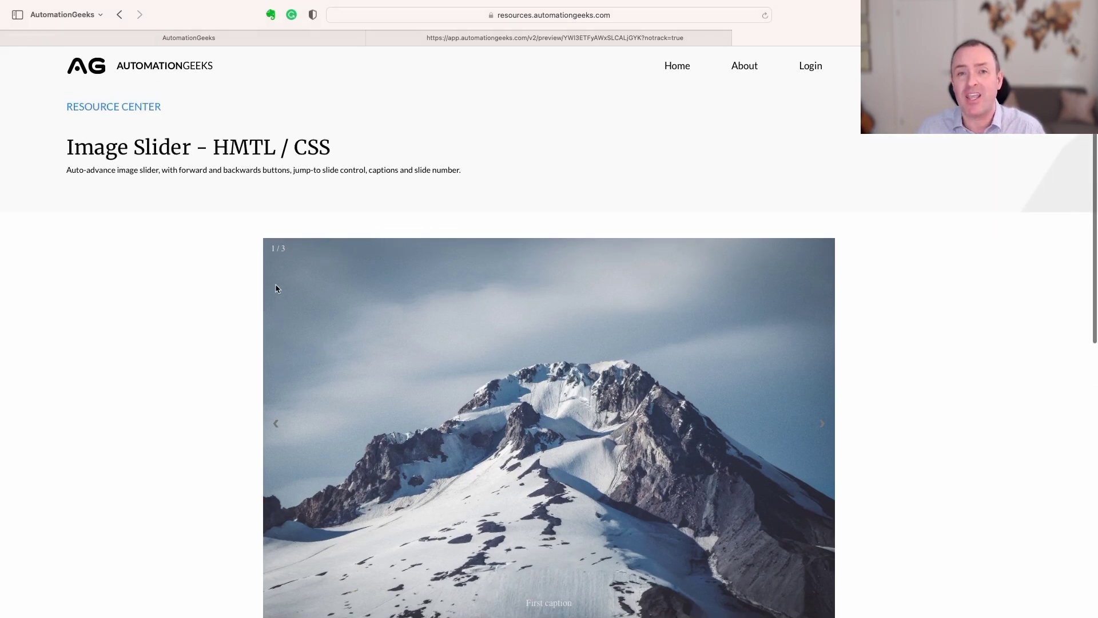